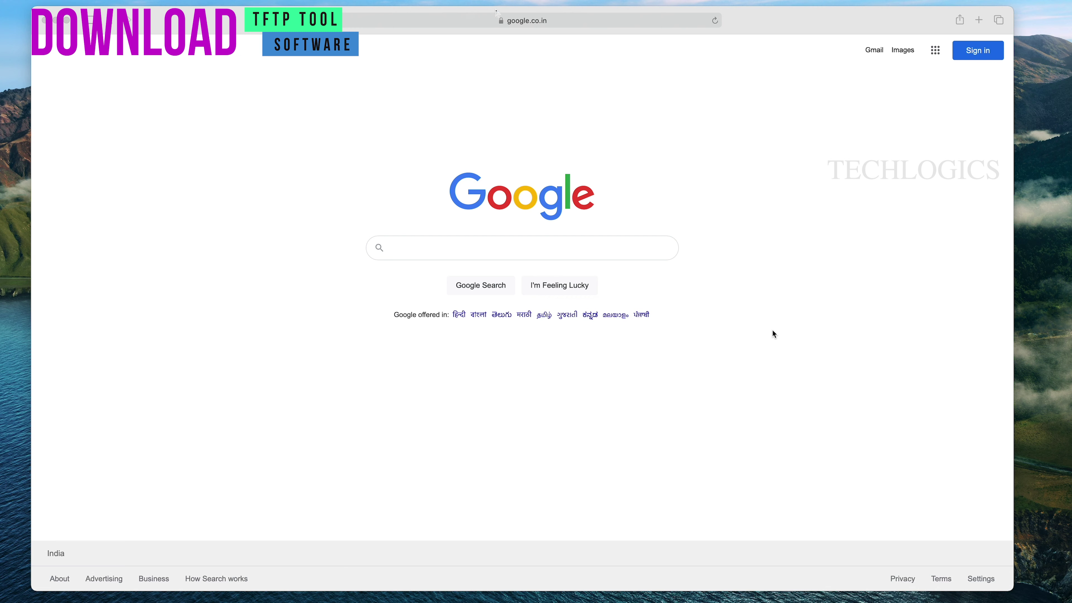
pyautogui.click(498, 18)
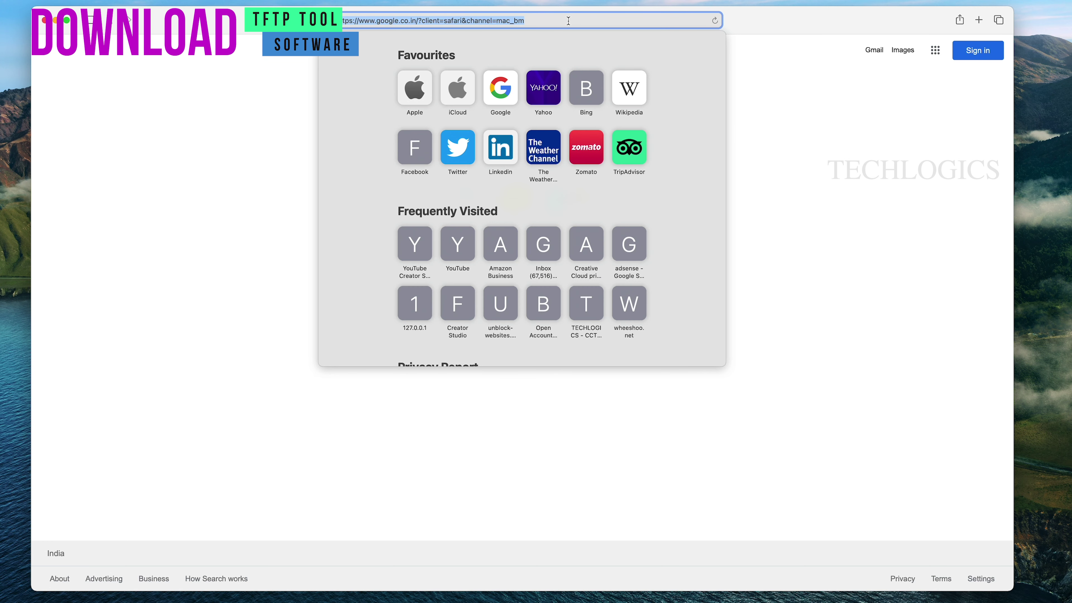
pyautogui.write('https://techlogics.in/hikvision-dvr-nvr-ip-cameras-firmware-upgrade-to-recover-from-dead-display/')
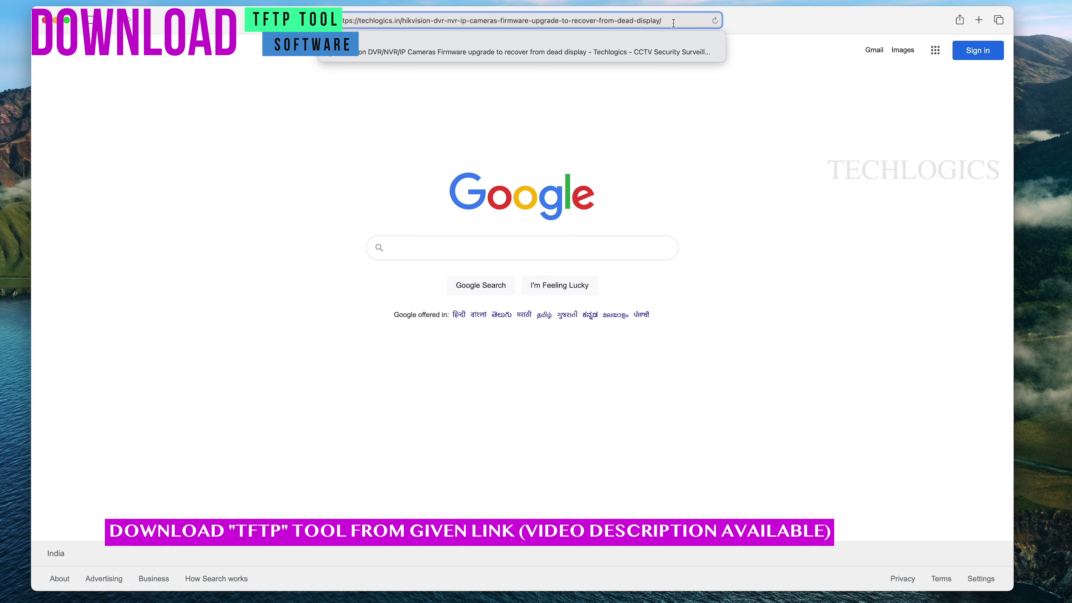
pyautogui.press('Return')
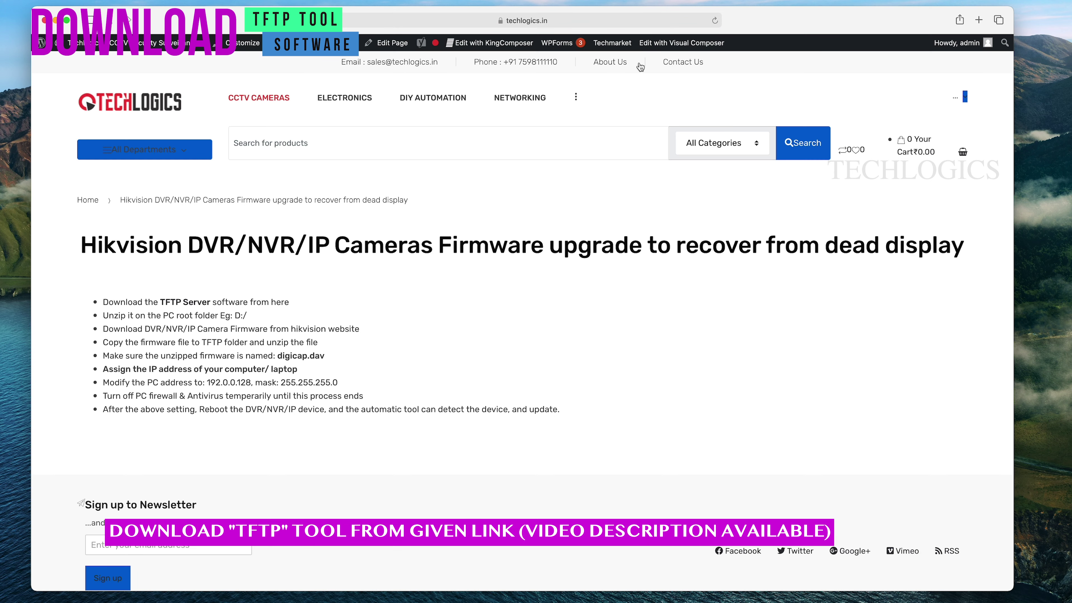
# Download the TFTP Server software from the page's instruction list and show TFTP.rar among the browser's downloads
pyautogui.scroll(-4, 393, 282)
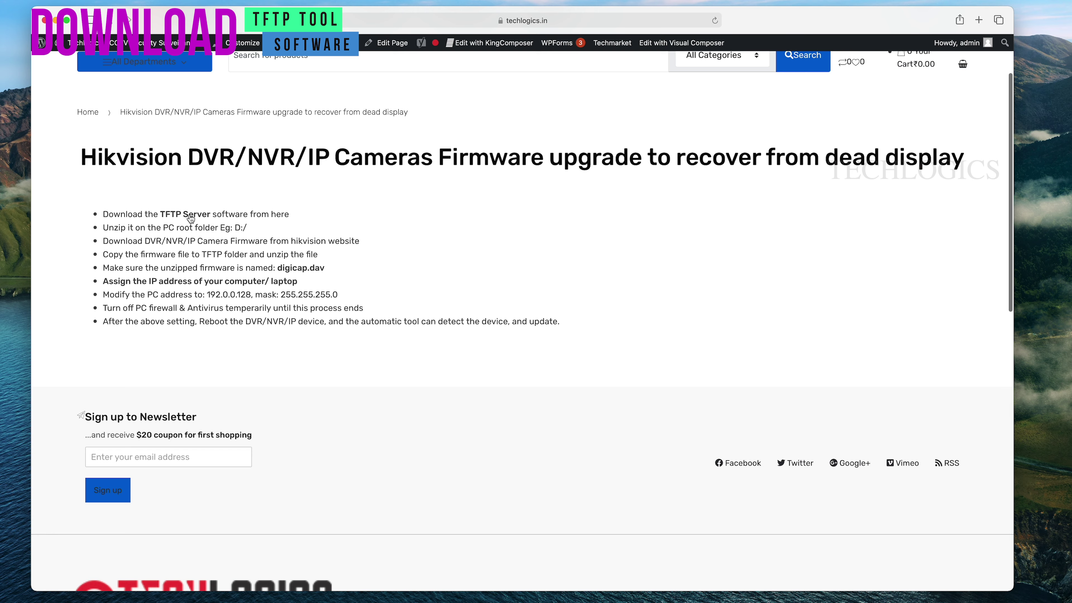
pyautogui.scroll(-1, 191, 217)
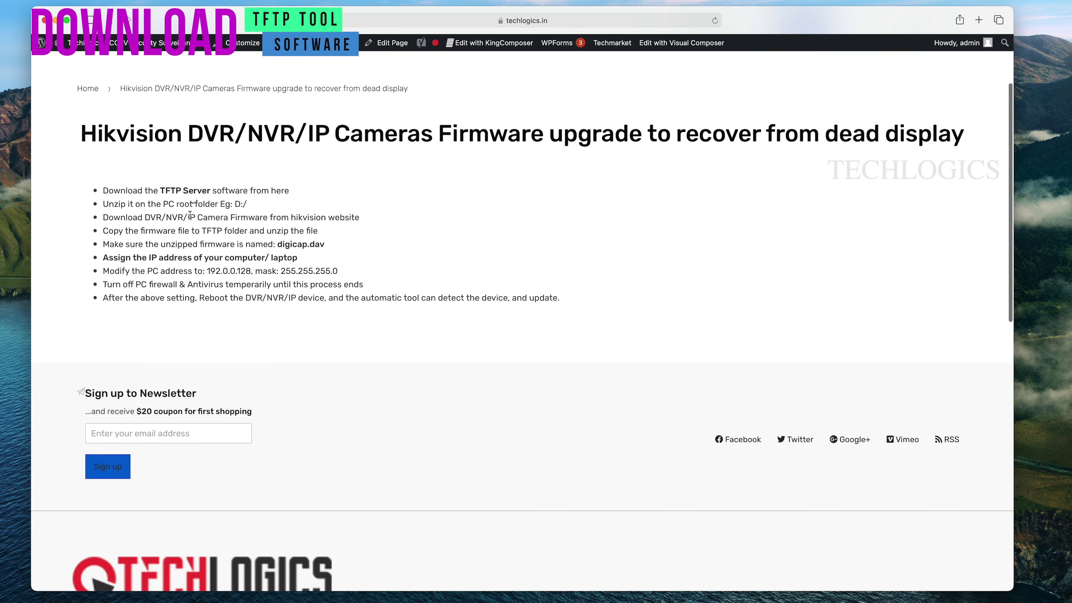
pyautogui.click(185, 191)
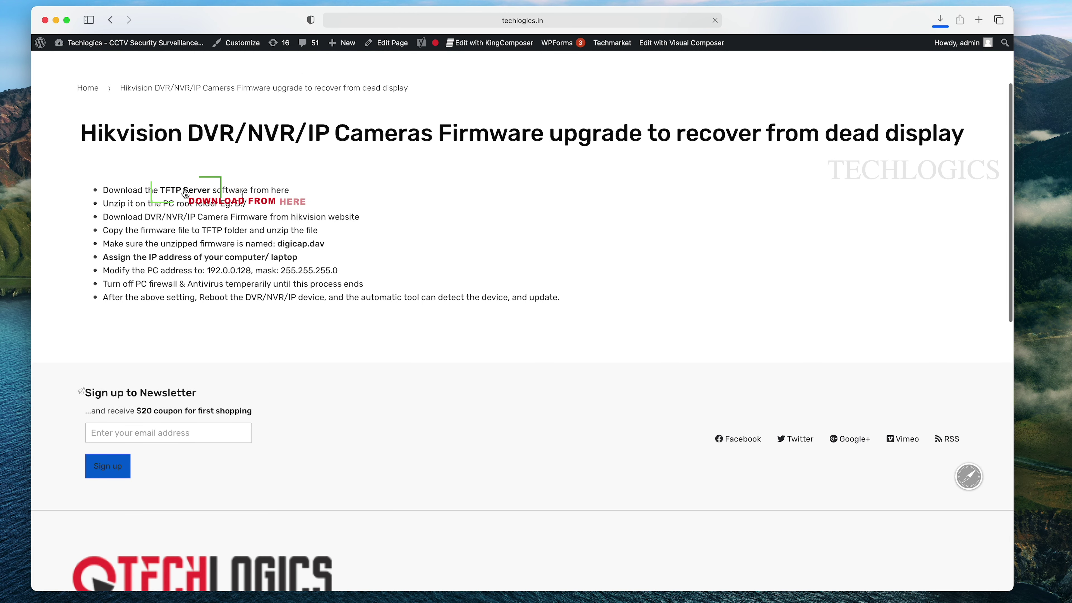
pyautogui.click(944, 23)
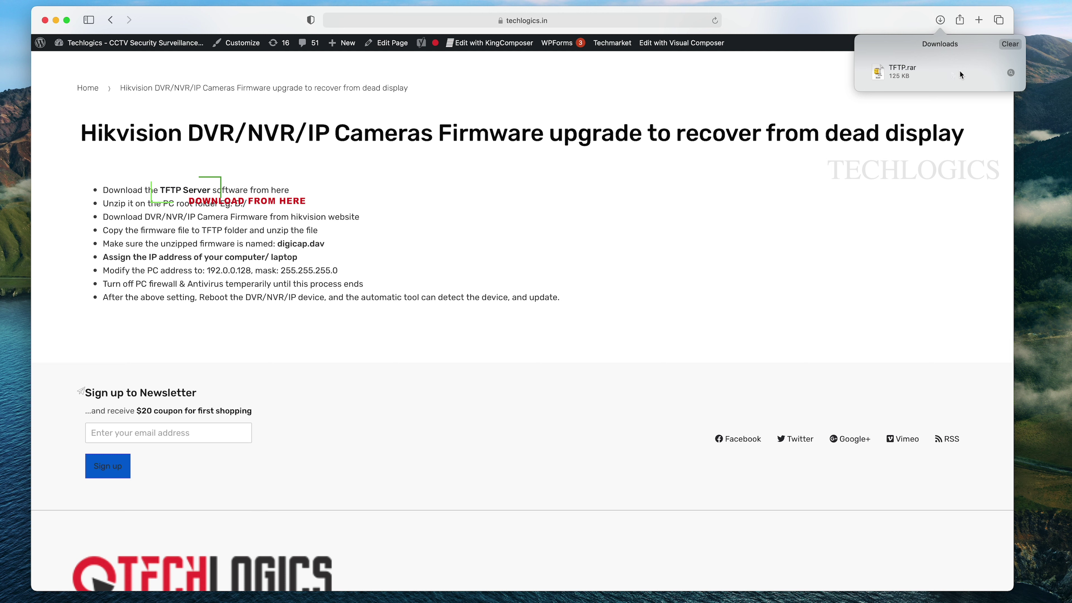
pyautogui.moveTo(943, 70); pyautogui.dragTo(911, 76)
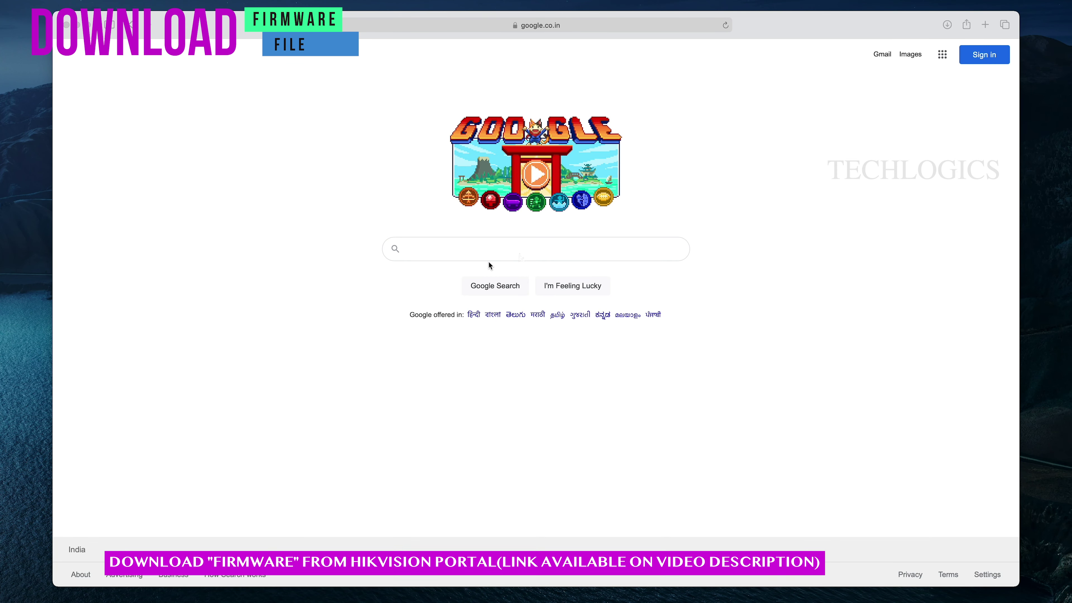
# Search Google for "hikvision firmware download"
pyautogui.click(524, 252)
pyautogui.click(523, 251)
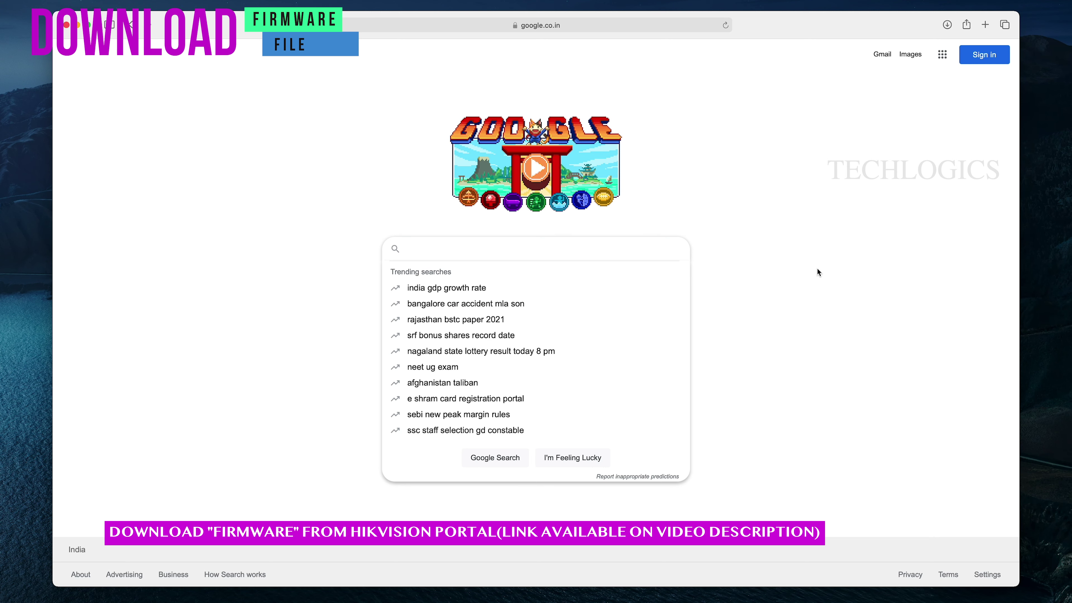
pyautogui.write('hikvisi')
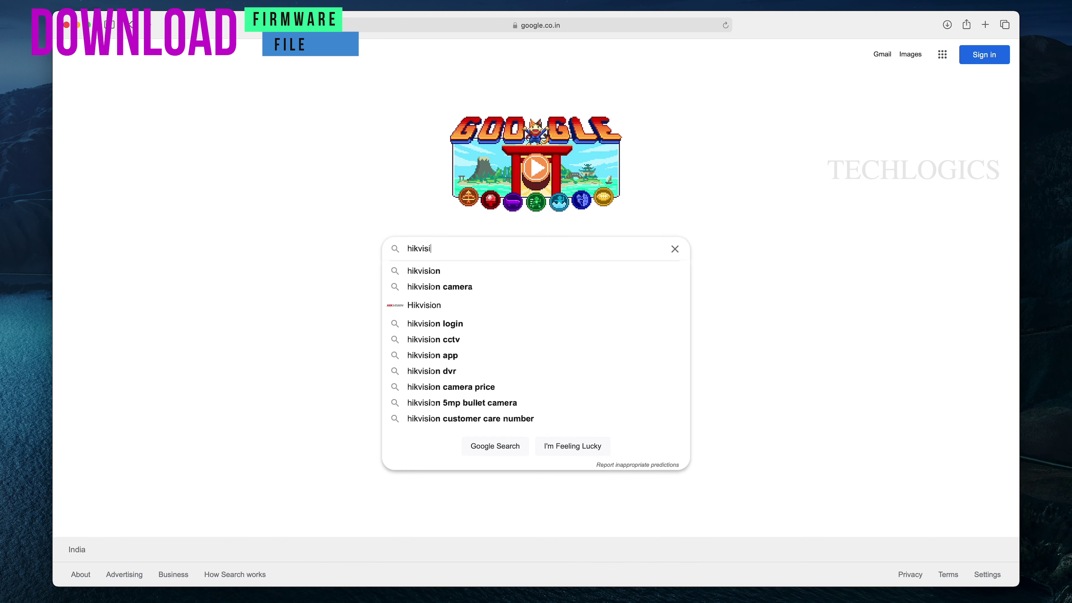
pyautogui.write('firmware')
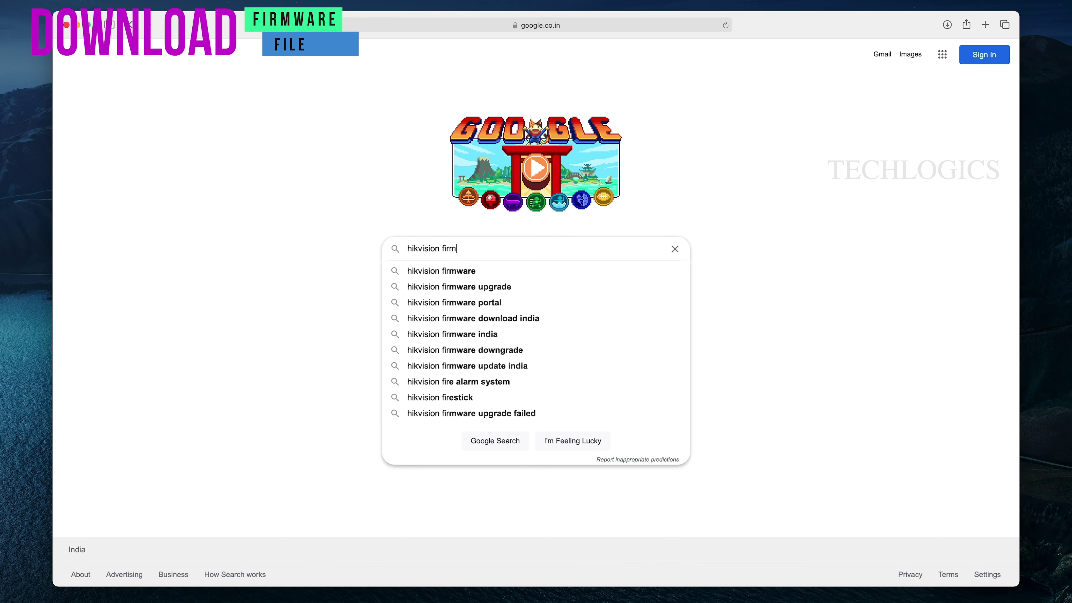
pyautogui.write('dow')
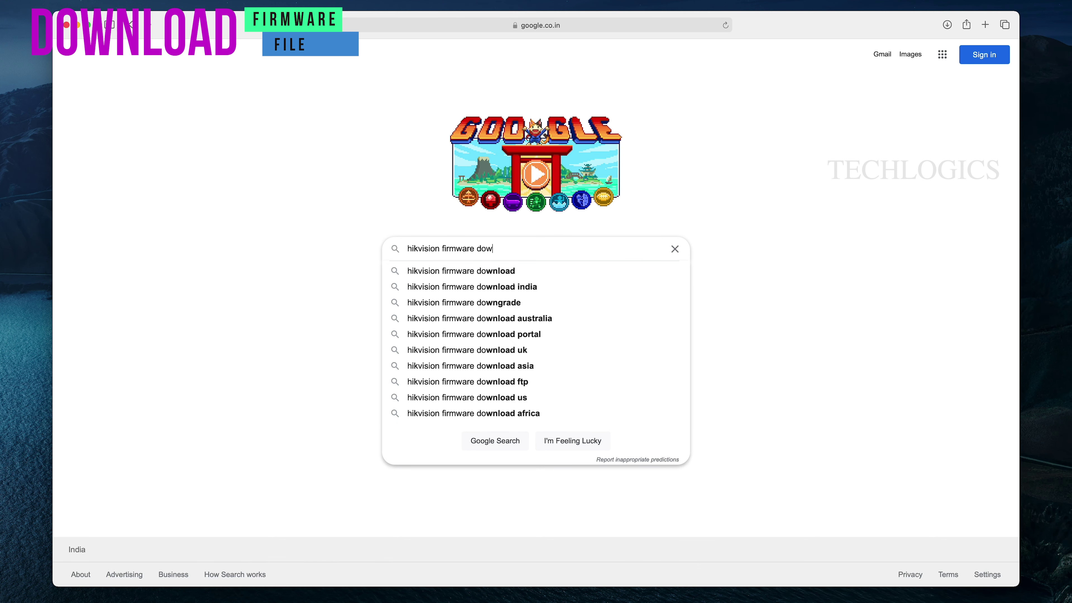
pyautogui.write('nloa')
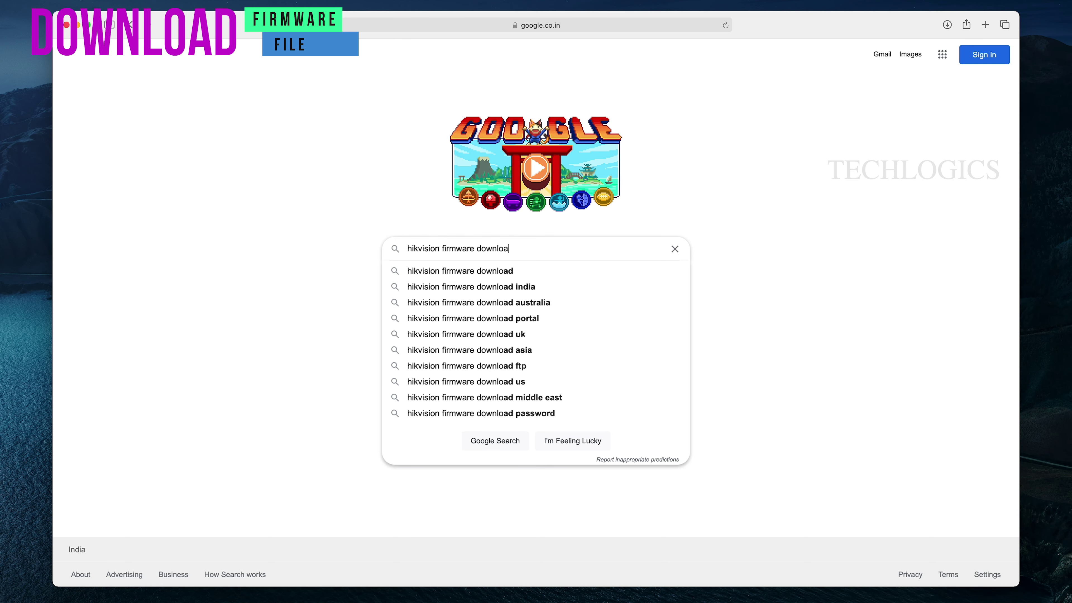
pyautogui.write('d')
pyautogui.press('Return')
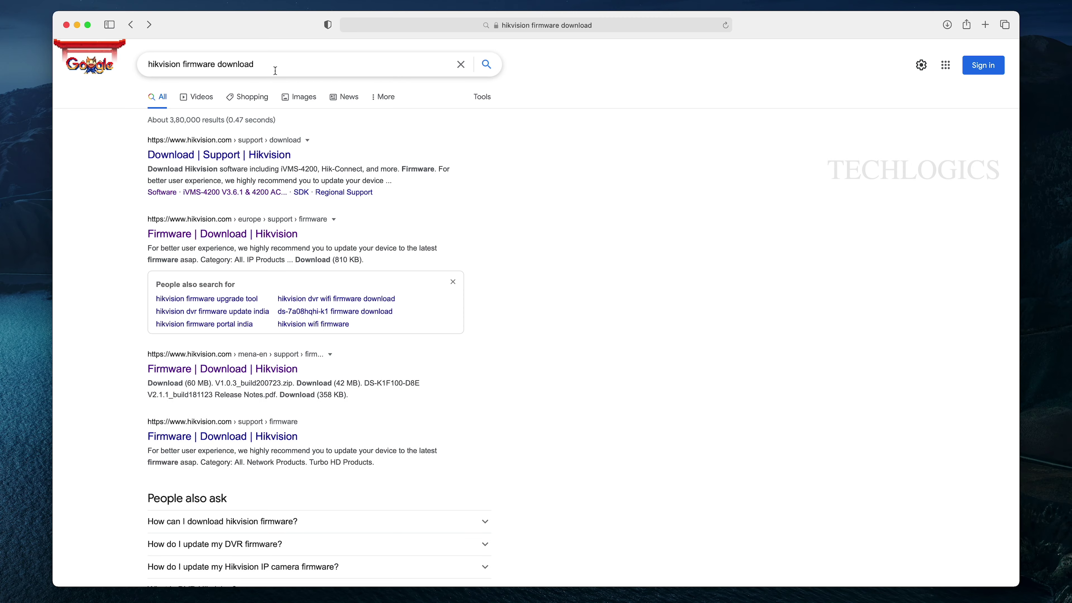
pyautogui.scroll(-10, 105, 195)
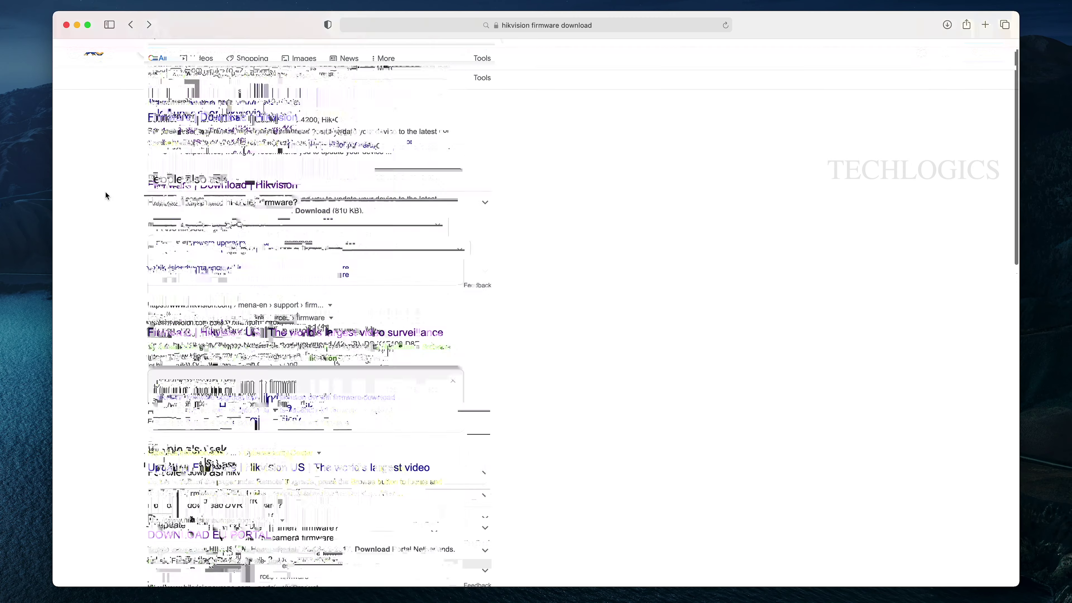
pyautogui.scroll(-5, 105, 195)
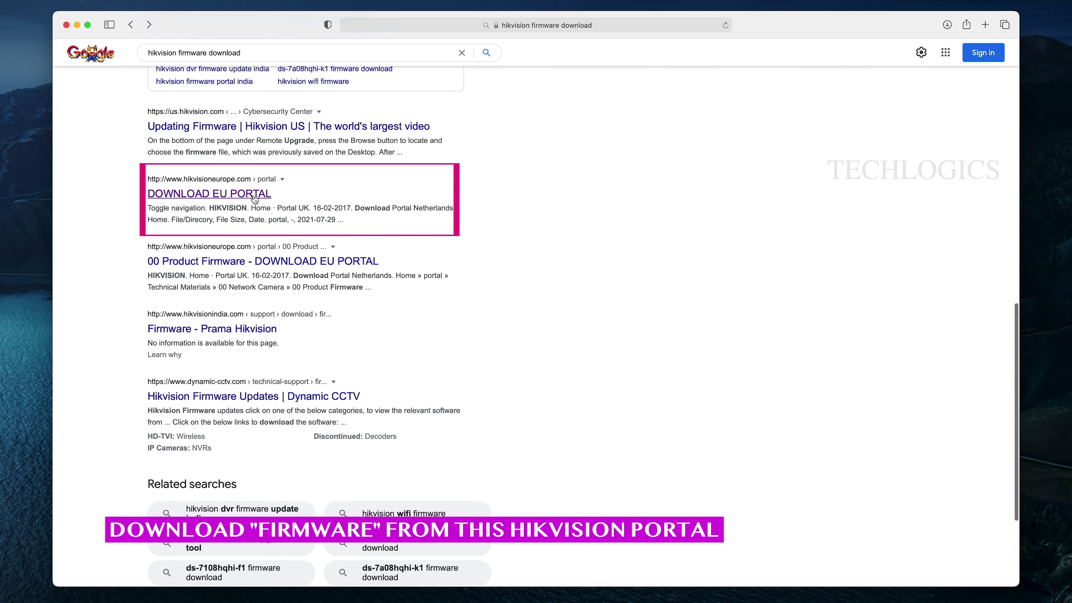
pyautogui.click(218, 199)
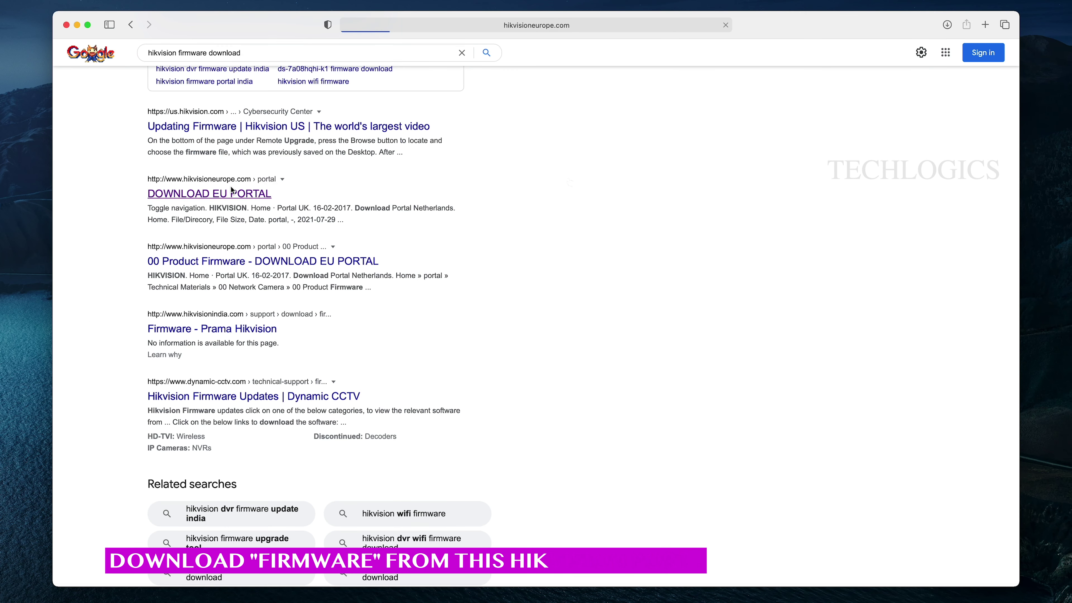
pyautogui.click(631, 26)
pyautogui.press('Escape')
pyautogui.click(472, 29)
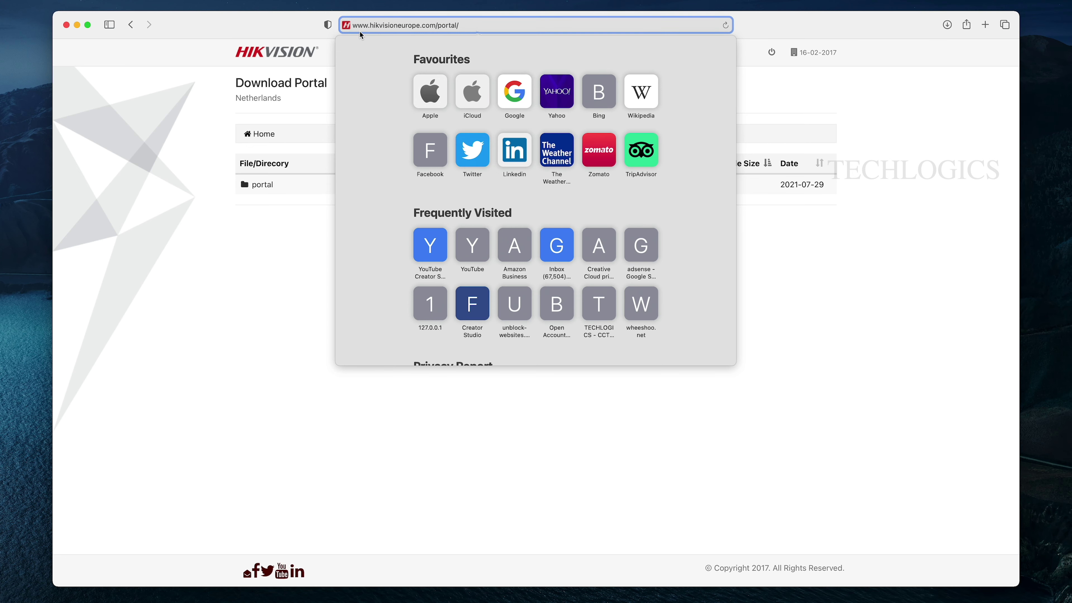
pyautogui.press('Return')
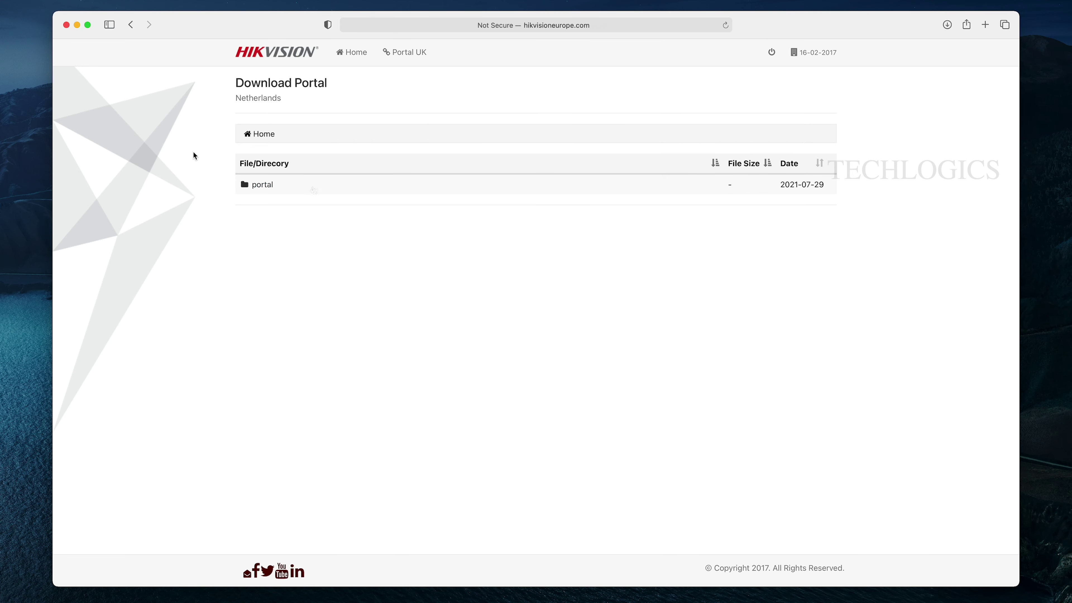
# Browse the download portal to portal » Technical Materials » 03 DVR » 00 Product Firmware
pyautogui.click(265, 189)
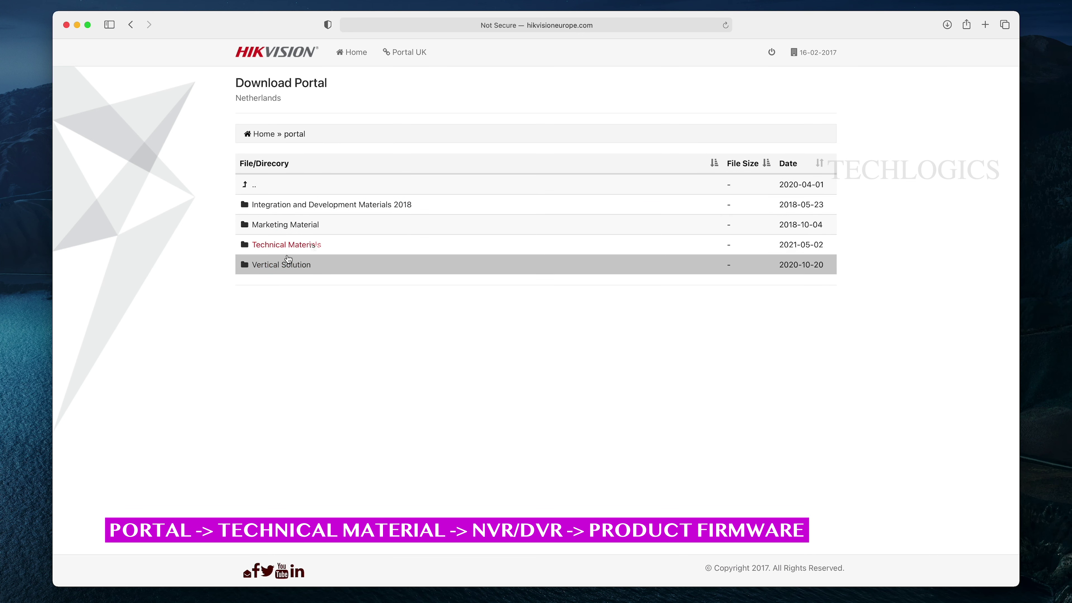
pyautogui.click(307, 247)
pyautogui.scroll(-2, 344, 248)
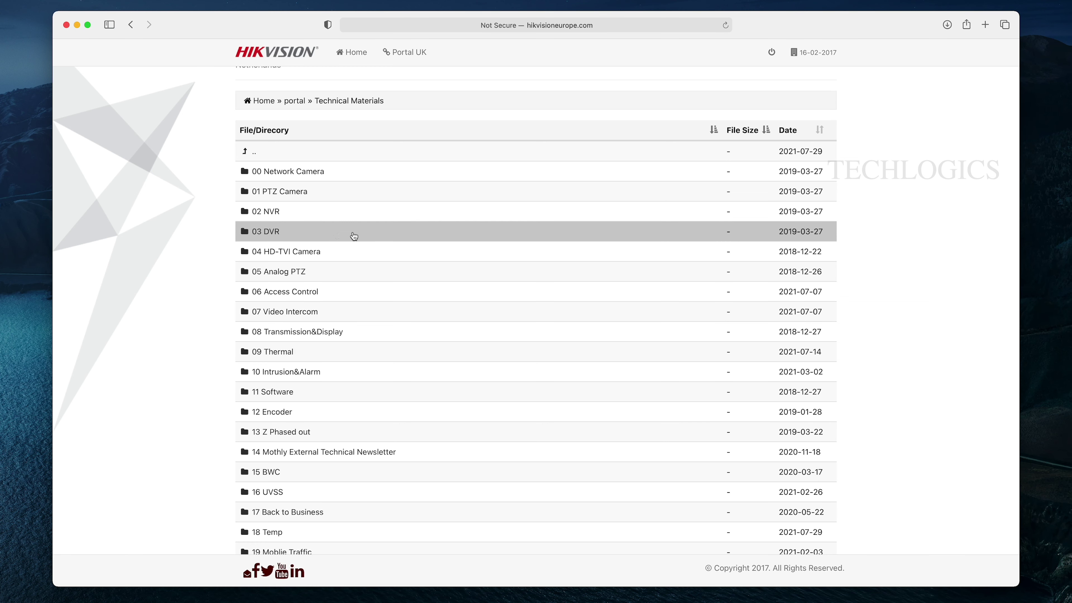
pyautogui.click(337, 234)
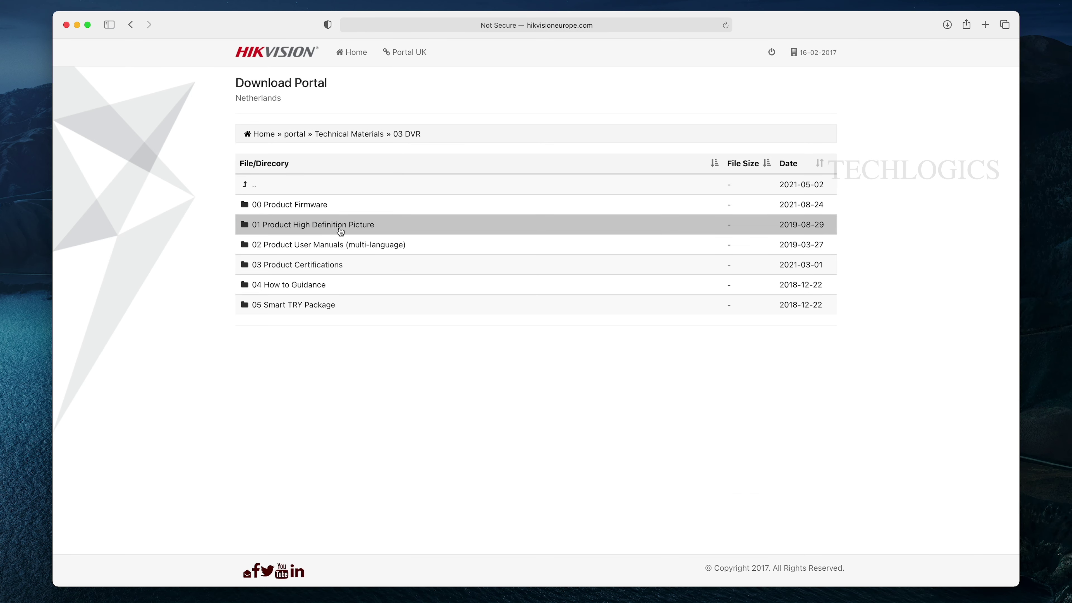
pyautogui.click(325, 206)
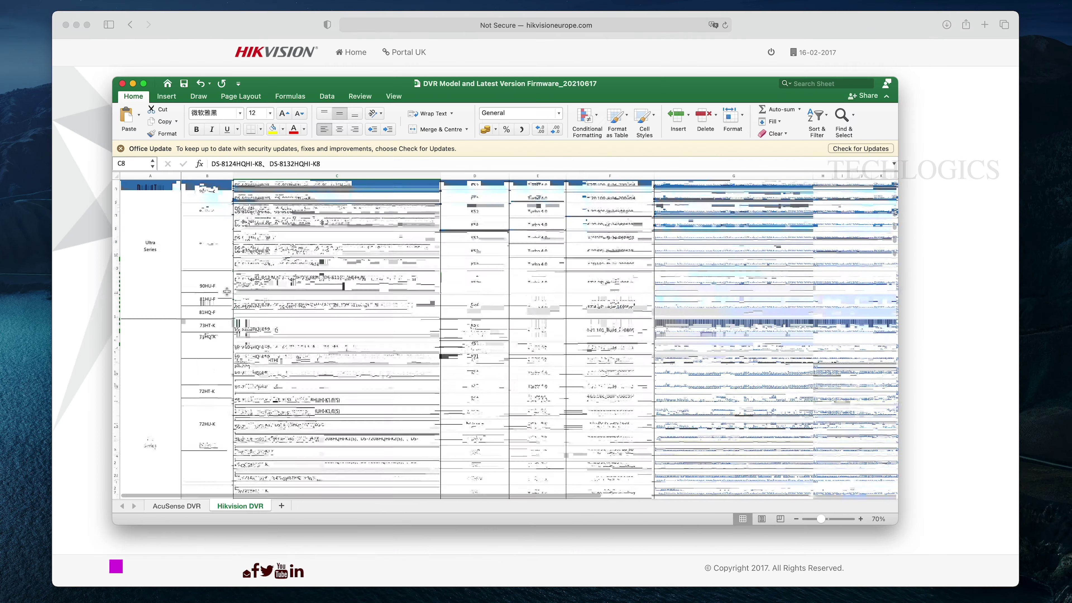
# Find the K32/K55 Turbo 3.0 row in the Hikvision DVR sheet and copy the firmware link from cell G64
pyautogui.scroll(-10, 227, 291)
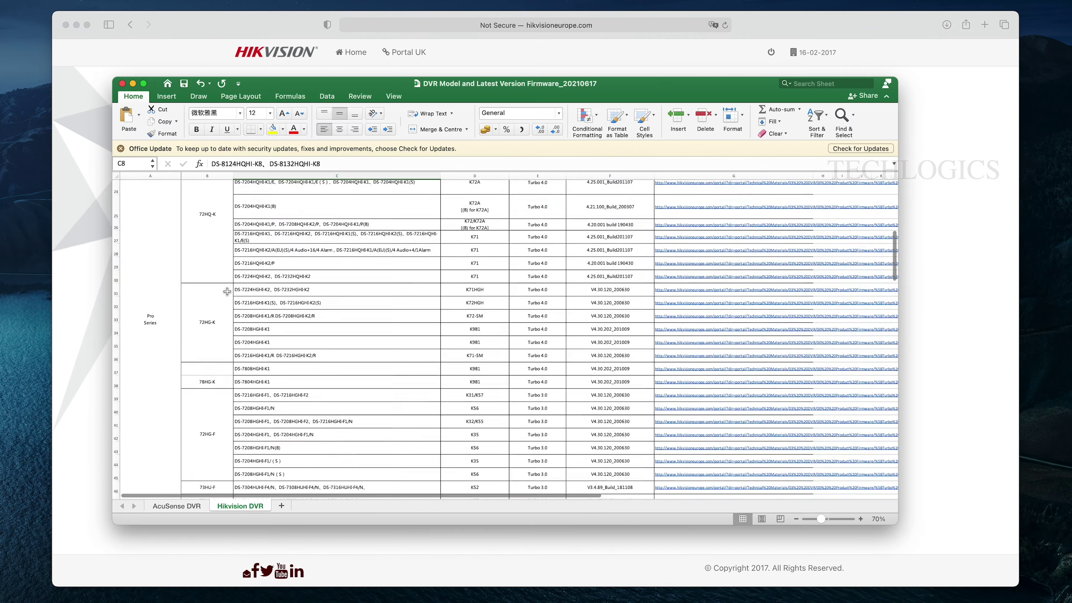
pyautogui.scroll(-10, 172, 278)
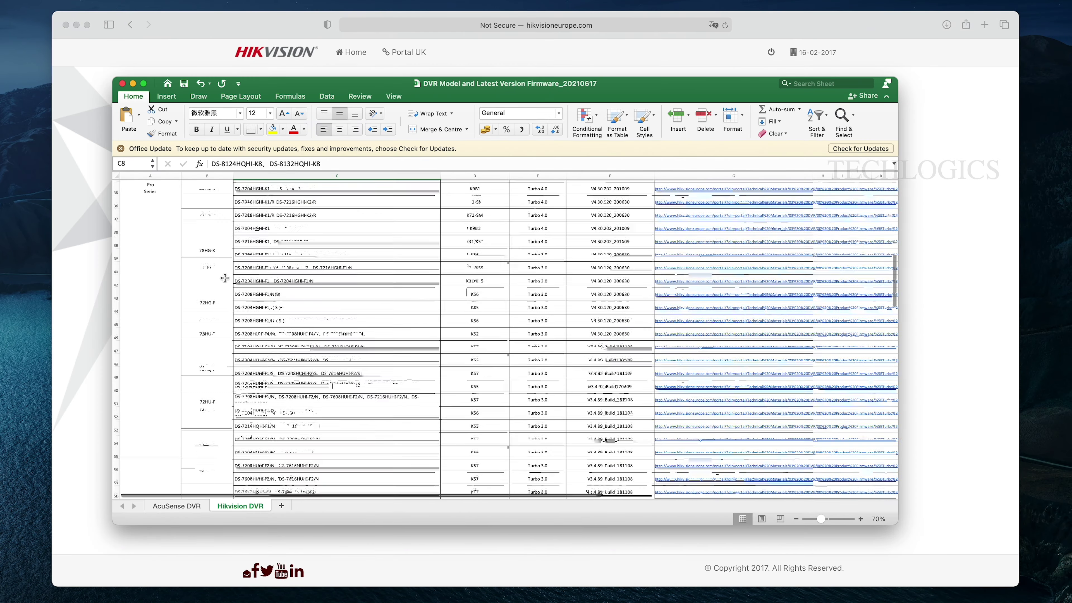
pyautogui.click(435, 278)
pyautogui.click(610, 278)
pyautogui.click(757, 277)
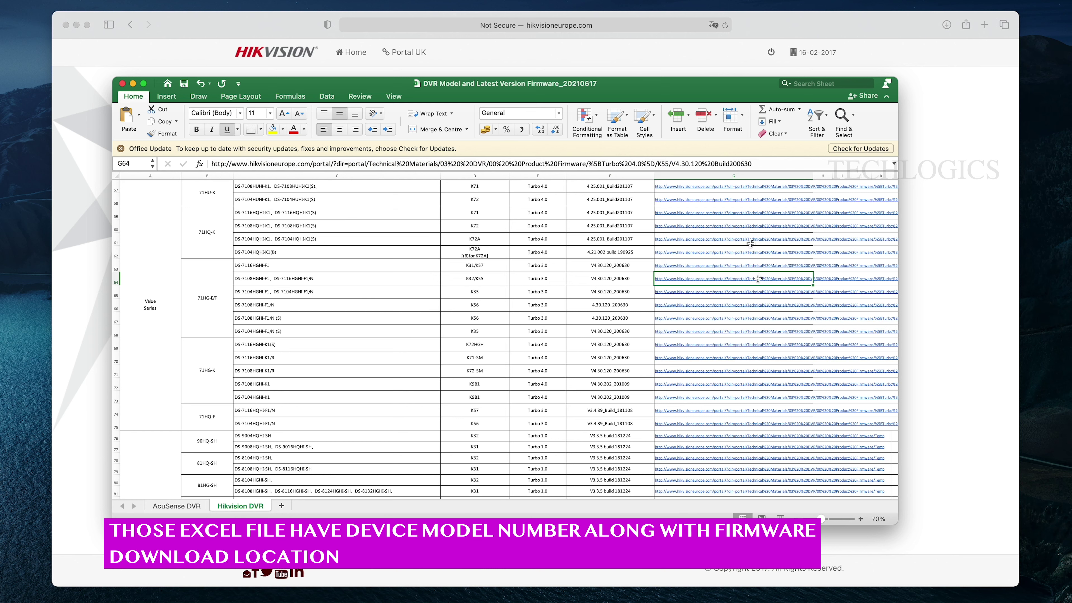
pyautogui.moveTo(752, 164); pyautogui.dragTo(210, 164)
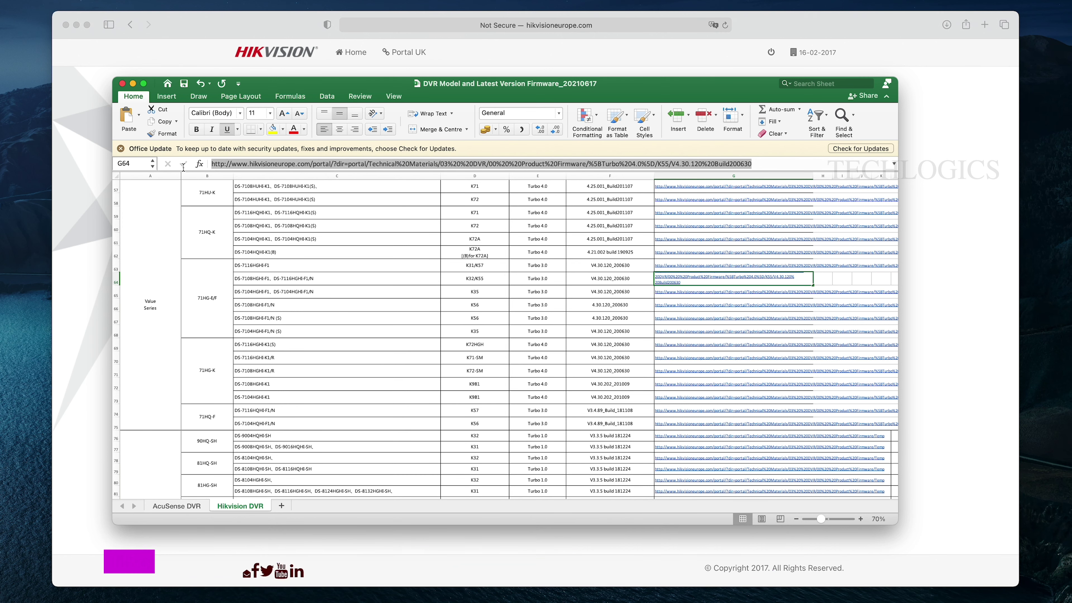
pyautogui.rightClick(319, 164)
pyautogui.click(335, 177)
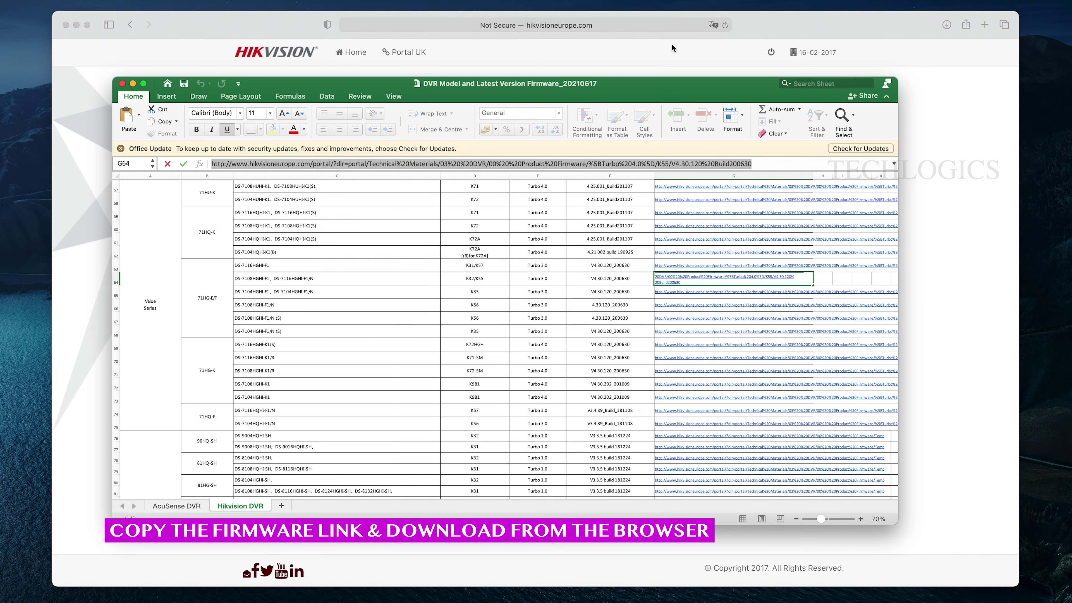
# Open the copied link in a new Safari tab and download DVR-K55_EUROPE-ML_STD_V4.30.120_200630.zip, checking its download progress
pyautogui.click(788, 30)
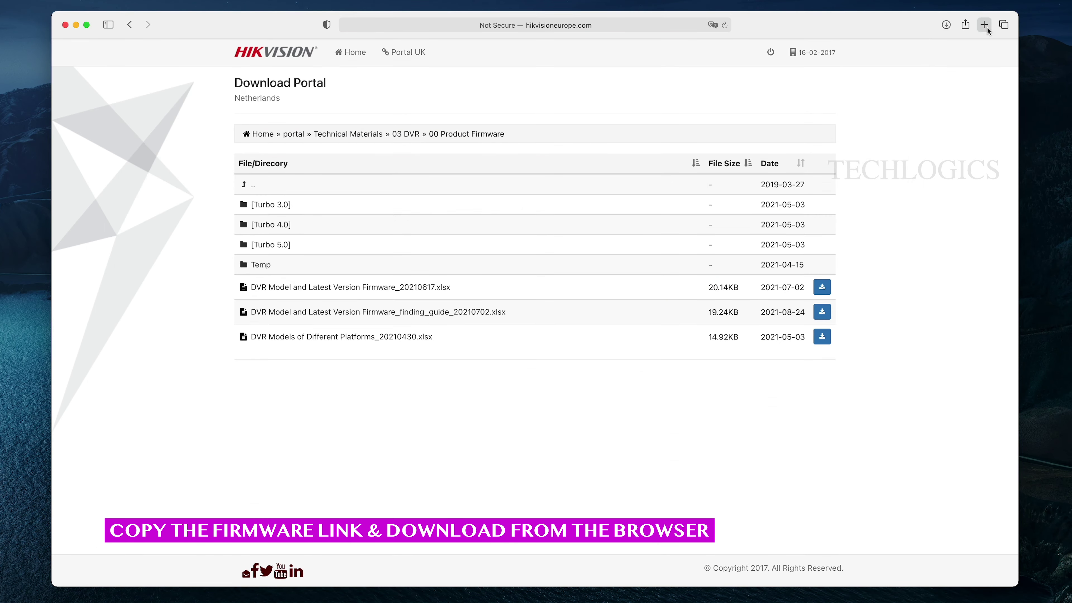
pyautogui.click(984, 25)
pyautogui.rightClick(423, 23)
pyautogui.click(455, 63)
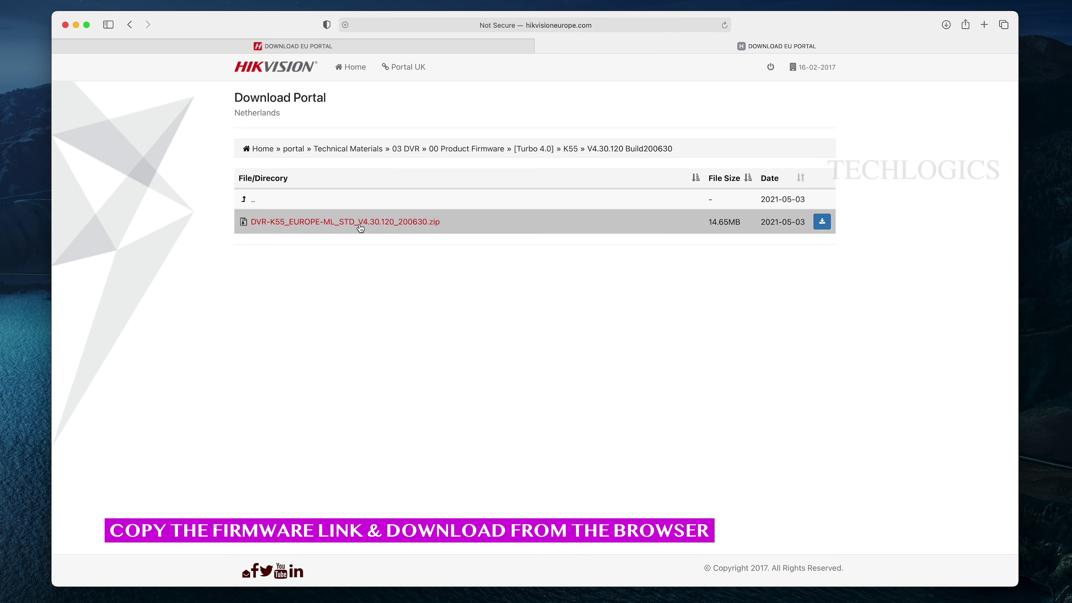
pyautogui.click(823, 227)
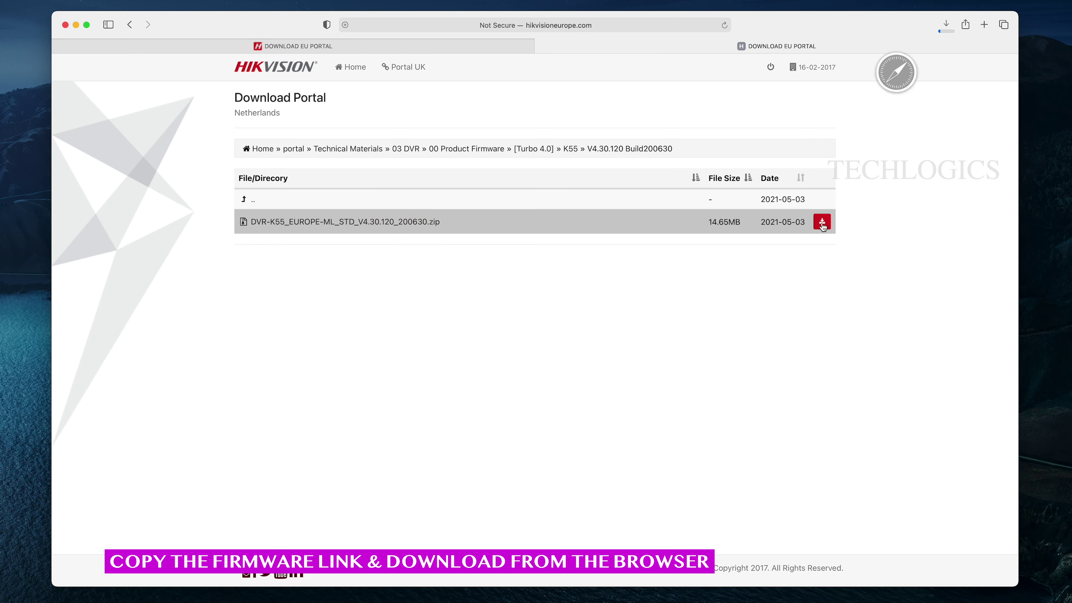
pyautogui.click(947, 31)
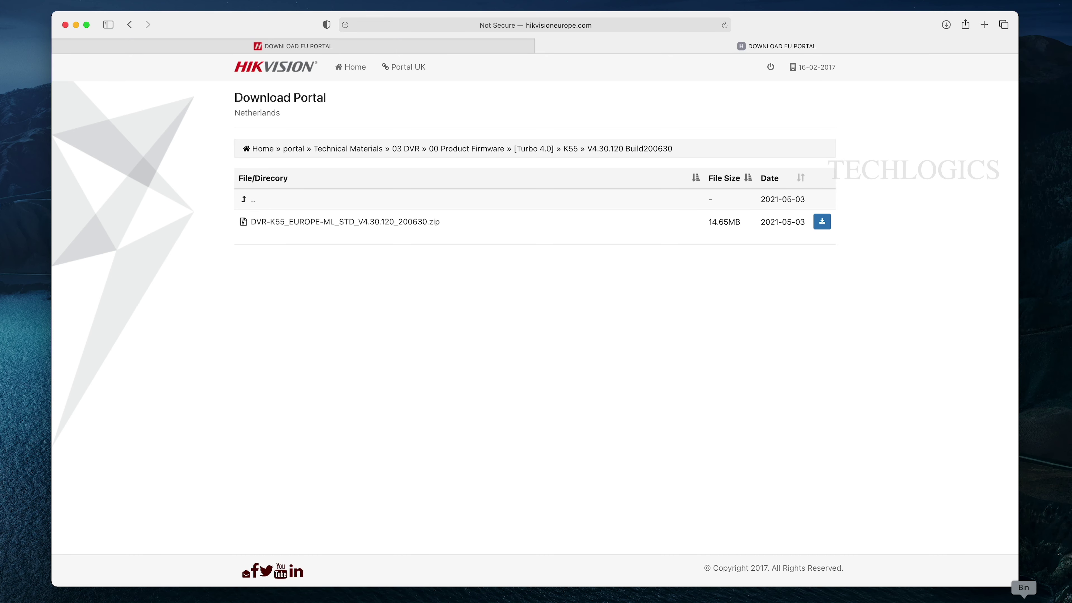
# Switch to Excel and bring up the DVR Models of Different Platforms_20210430 workbook alongside the latest-firmware workbook
pyautogui.click(995, 597)
pyautogui.click(996, 552)
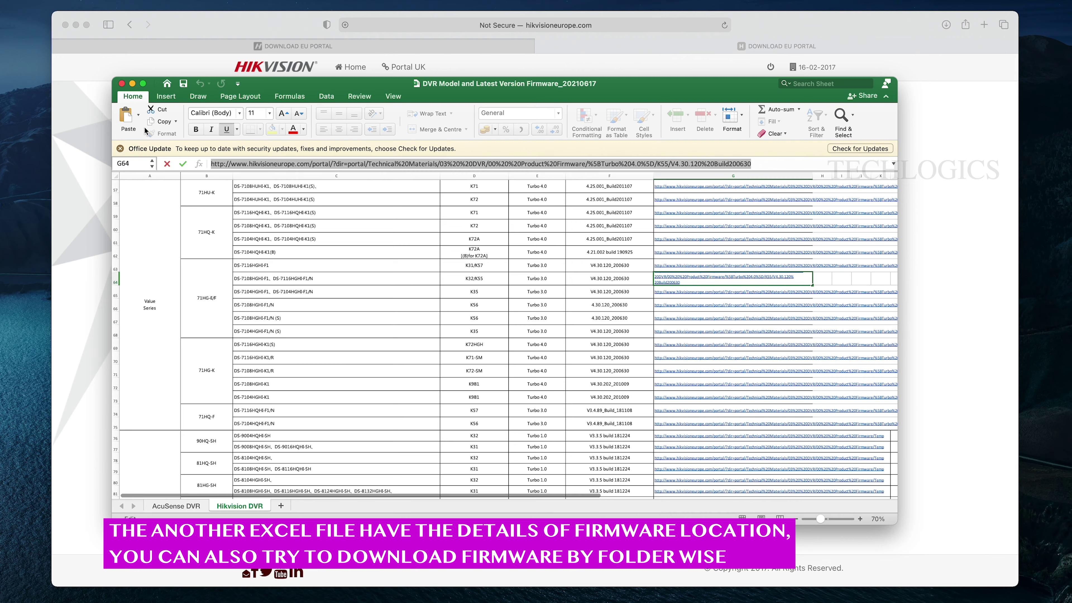
pyautogui.click(132, 84)
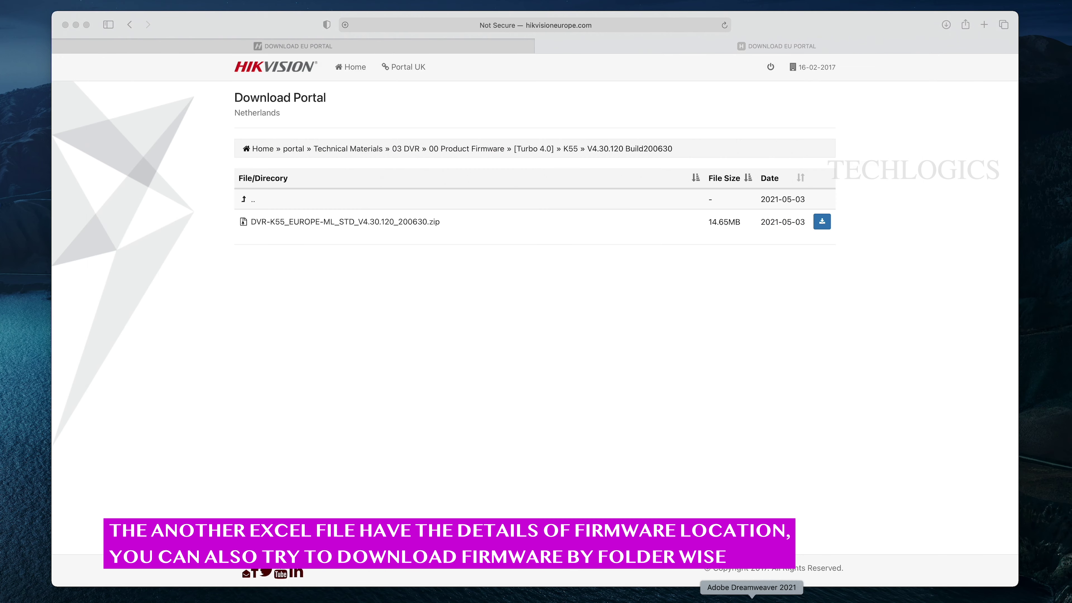
pyautogui.rightClick(722, 591)
pyautogui.rightClick(721, 591)
pyautogui.rightClick(721, 590)
pyautogui.click(766, 510)
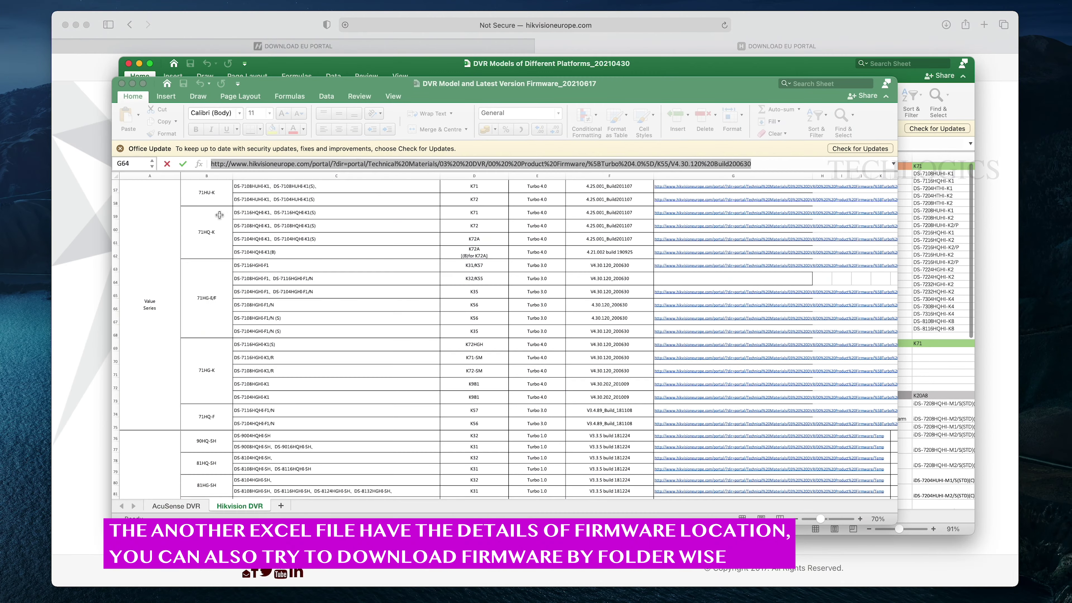
# Put away the latest-firmware workbook and look up DS-7216HGHI-F1 under Turbo4.0, platform K55, in the DVR Models of Different Platforms workbook
pyautogui.click(132, 83)
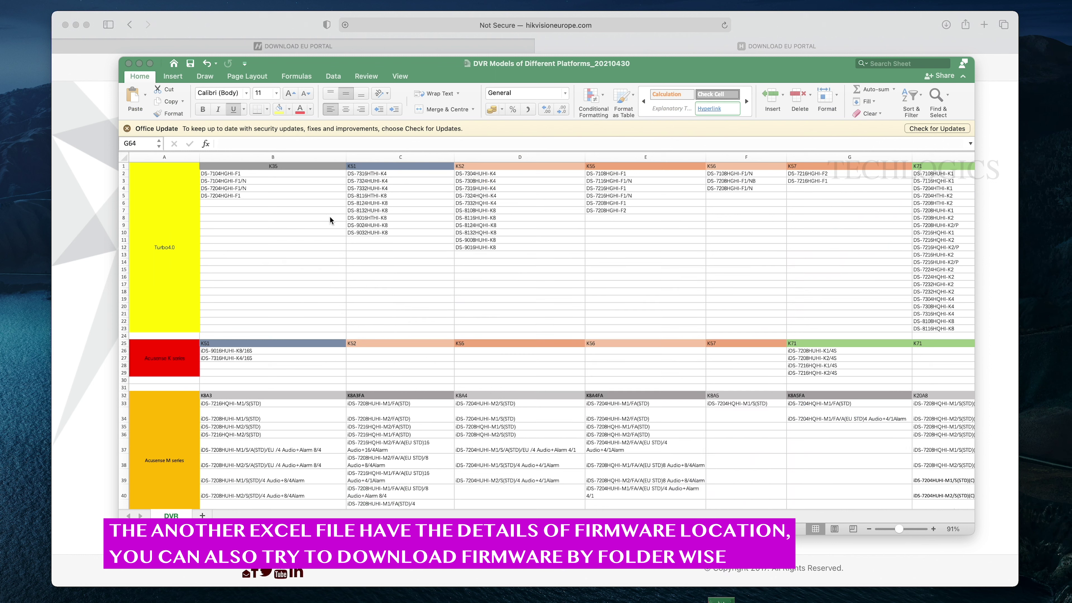
pyautogui.click(177, 231)
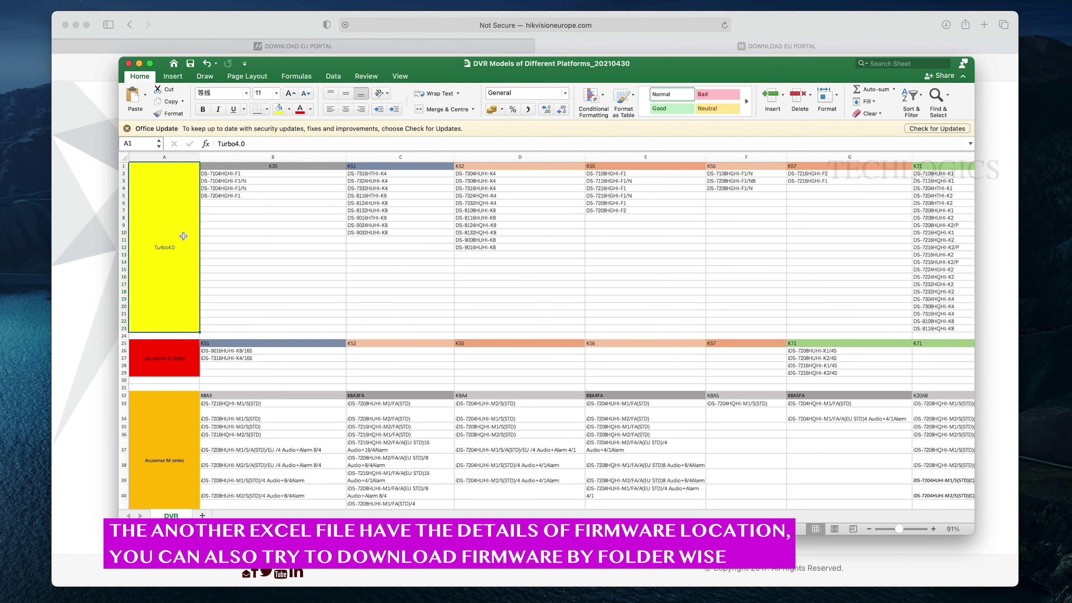
pyautogui.click(254, 187)
pyautogui.click(281, 167)
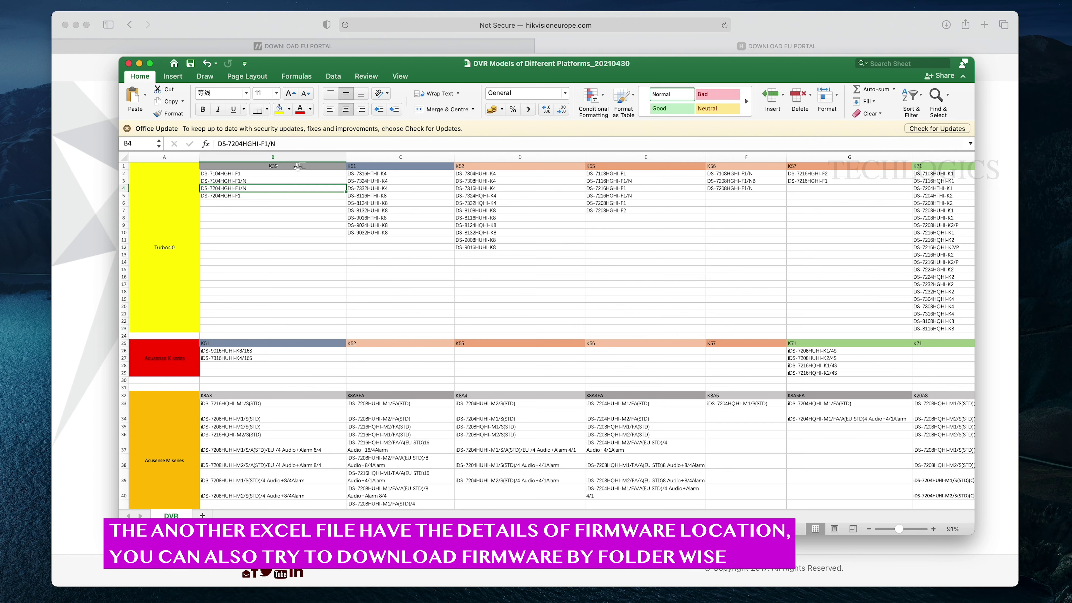
pyautogui.click(408, 165)
pyautogui.click(622, 167)
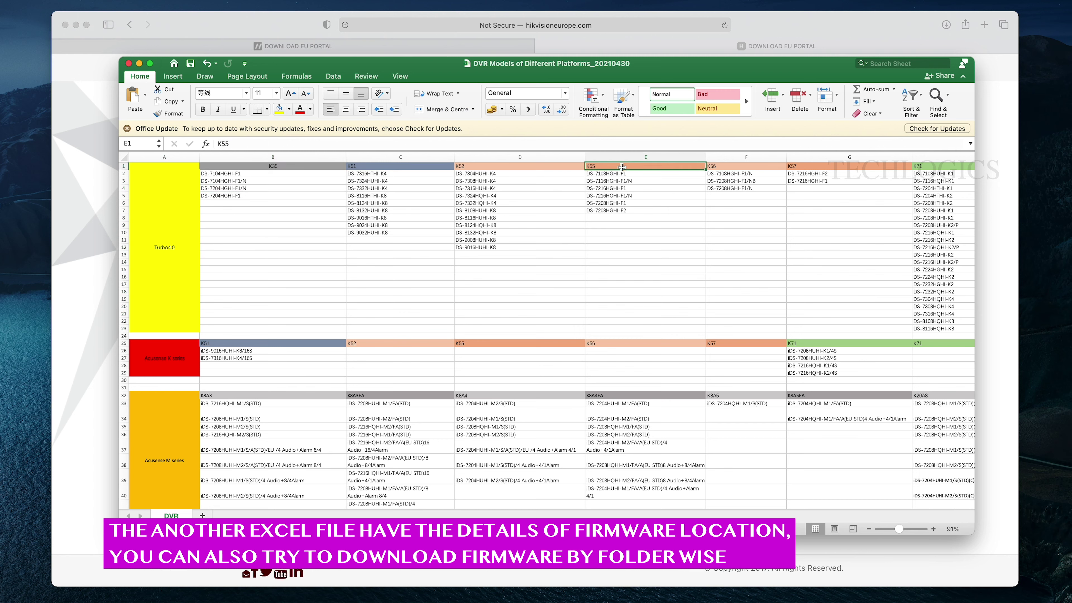
pyautogui.click(640, 190)
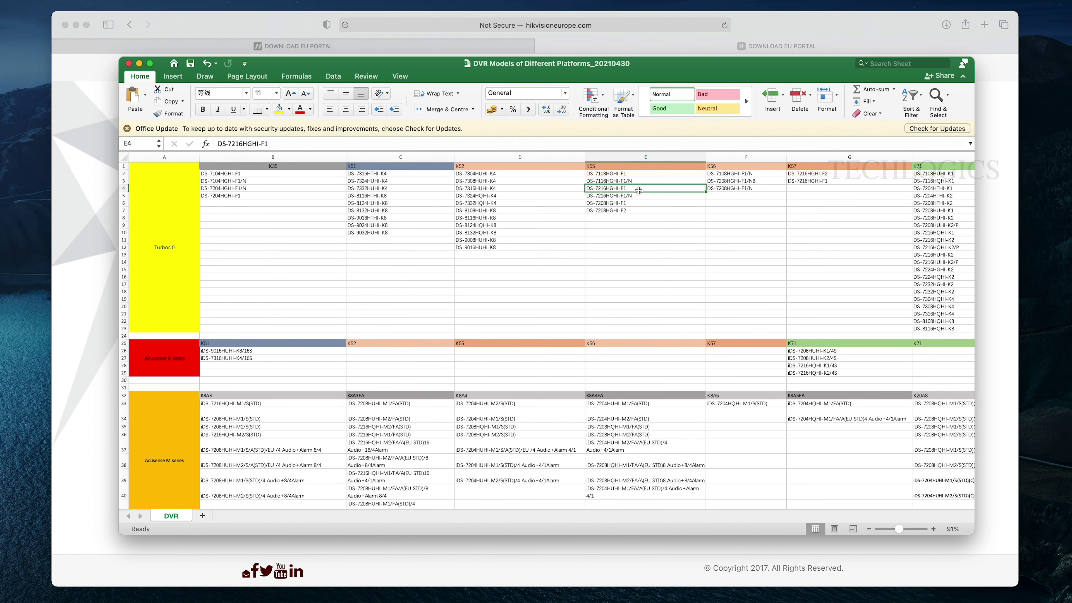
pyautogui.click(149, 242)
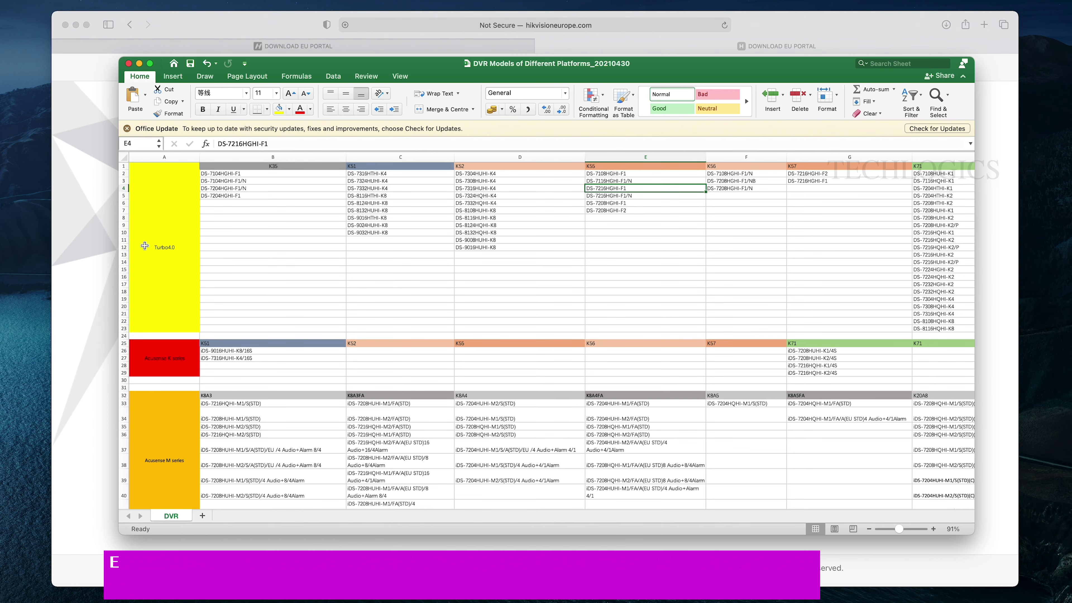
pyautogui.click(614, 167)
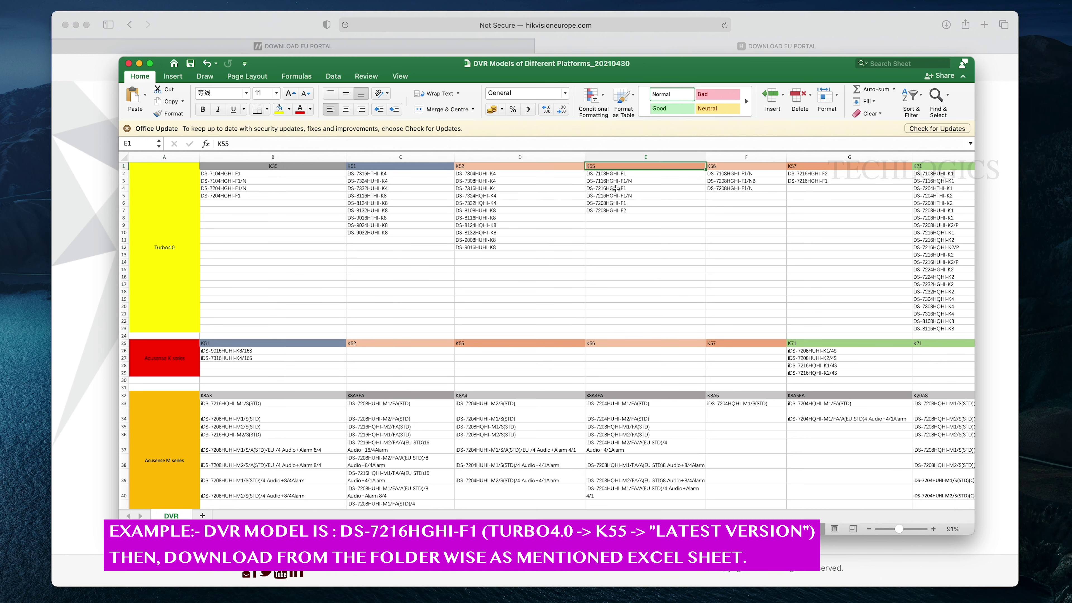
pyautogui.click(637, 188)
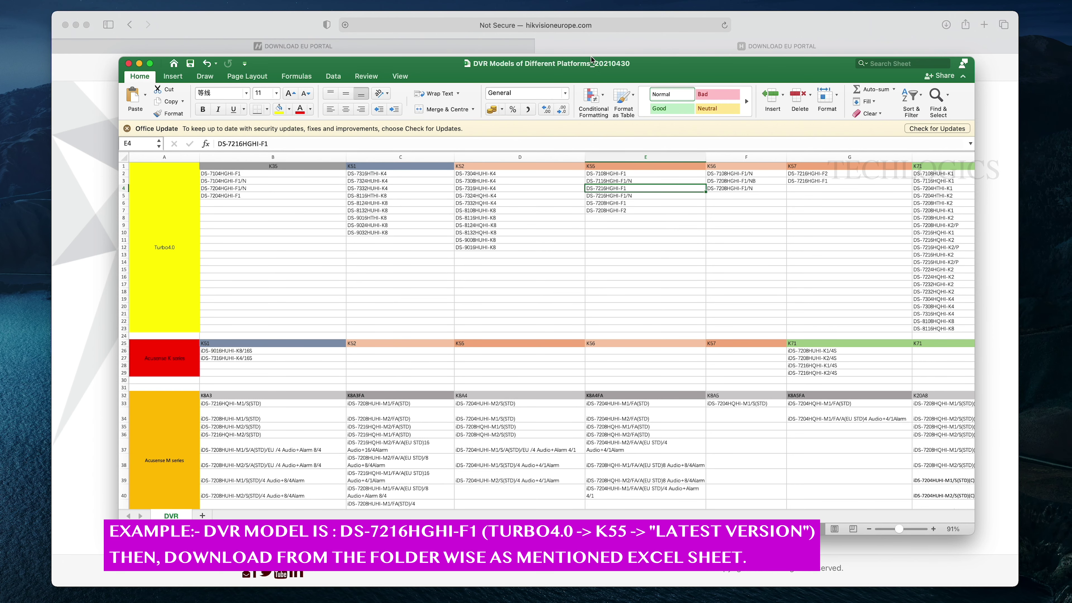
# In Safari, download DVR-K55_EUROPE-ML_STD_V4.30.120_200630.zip from [Turbo 4.0] » K55 » V4.30.120 Build200630, and close the second portal tab
pyautogui.click(464, 47)
pyautogui.click(415, 47)
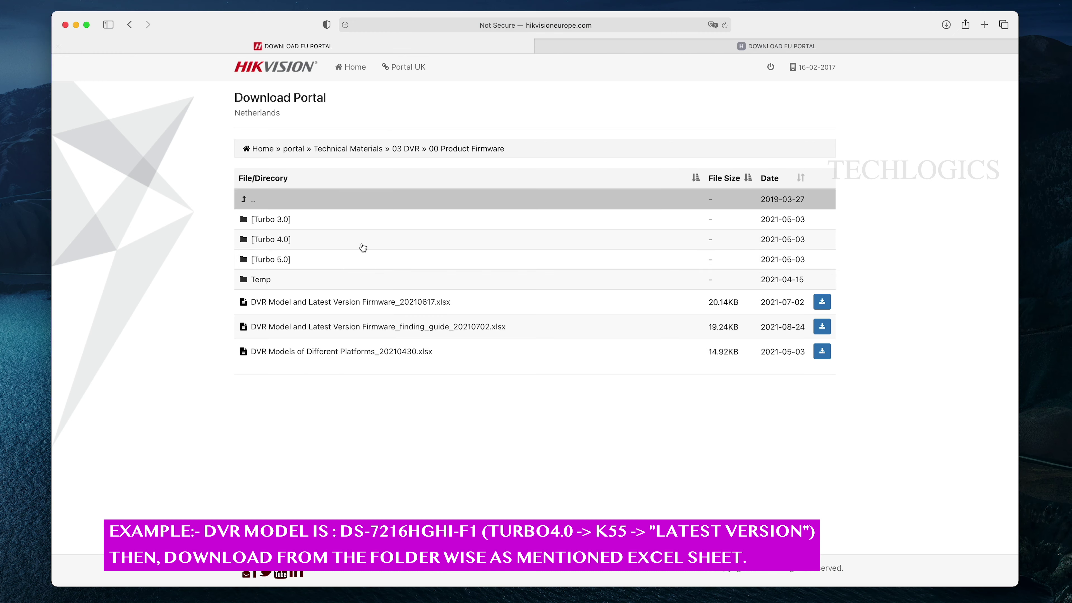
pyautogui.click(280, 241)
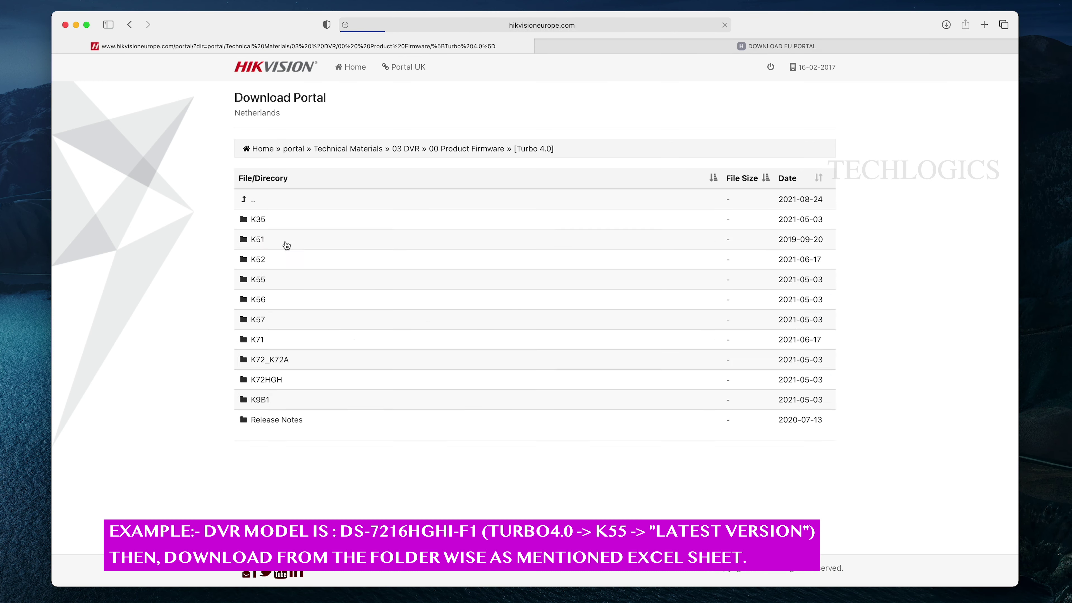
pyautogui.click(260, 284)
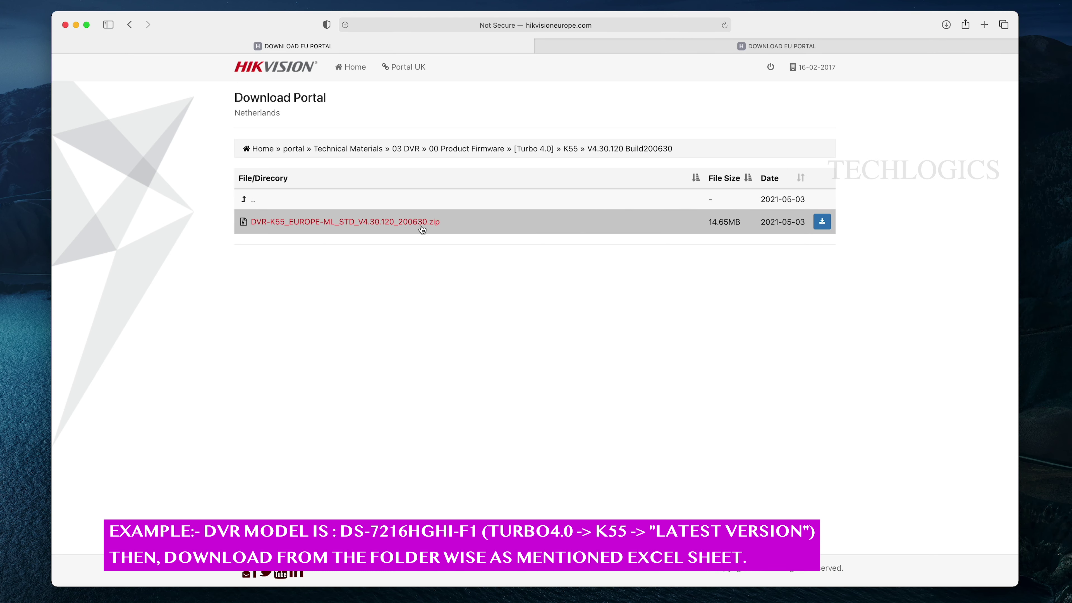
pyautogui.click(822, 224)
pyautogui.click(946, 24)
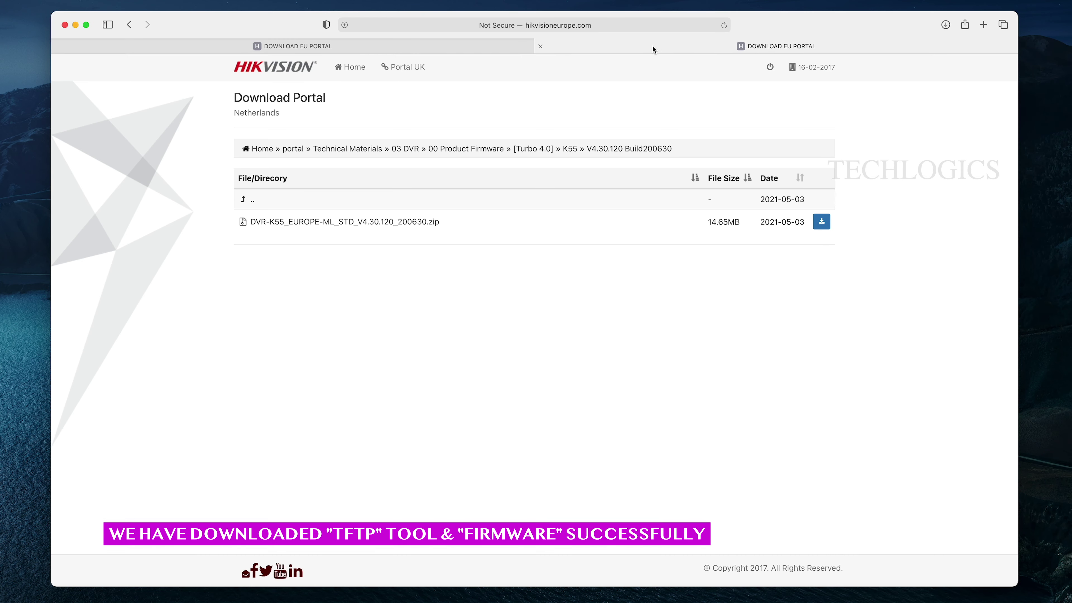
pyautogui.click(540, 47)
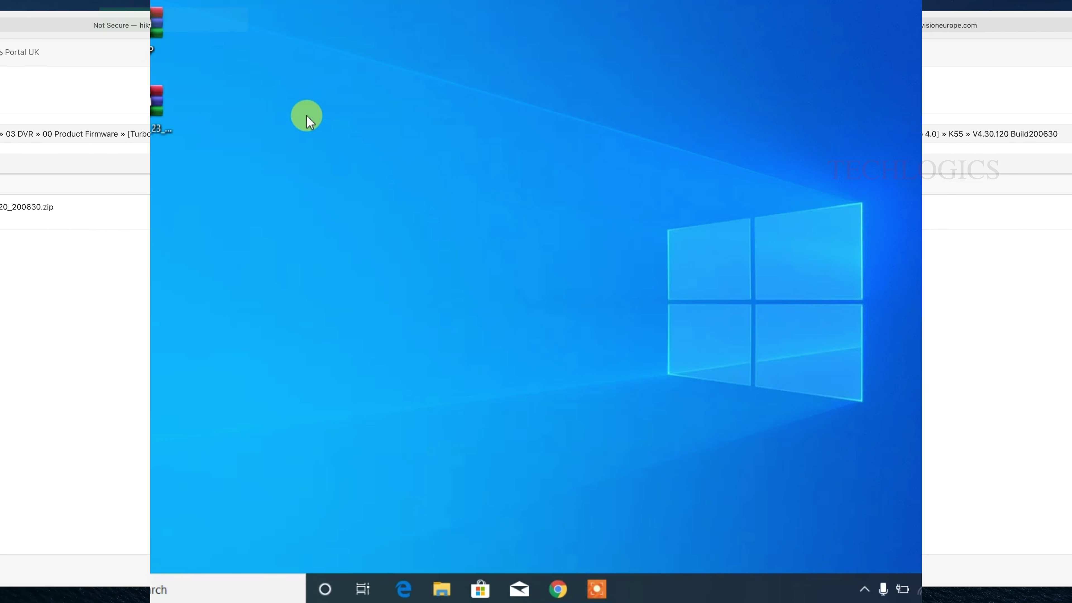
# On the Windows desktop, extract the firmware archive DVR_26_23_EUROPEAN_SOUTH_ML_STD_V2.2.17_build150519 directly onto the desktop
pyautogui.click(139, 99)
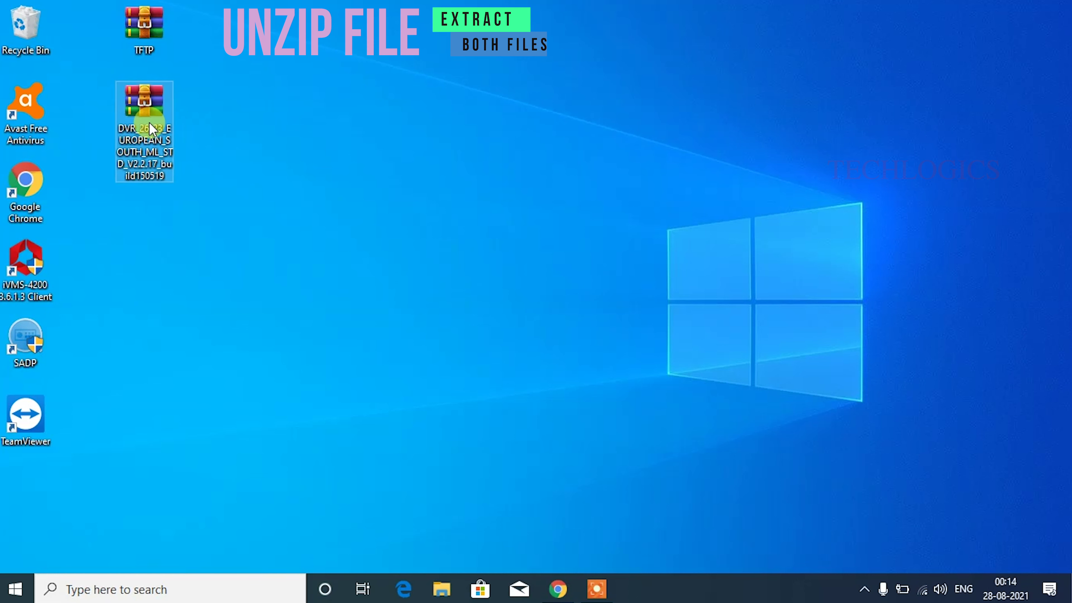
pyautogui.click(164, 23)
pyautogui.keyDown('ctrl'); pyautogui.click(133, 105); pyautogui.keyUp('ctrl')
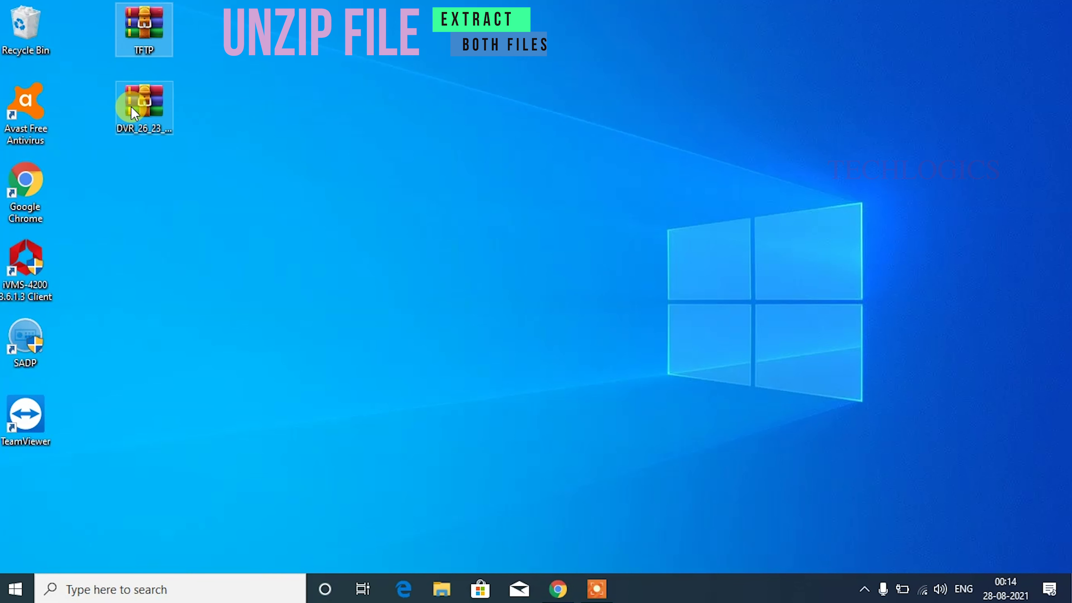
pyautogui.click(305, 146)
pyautogui.click(161, 98)
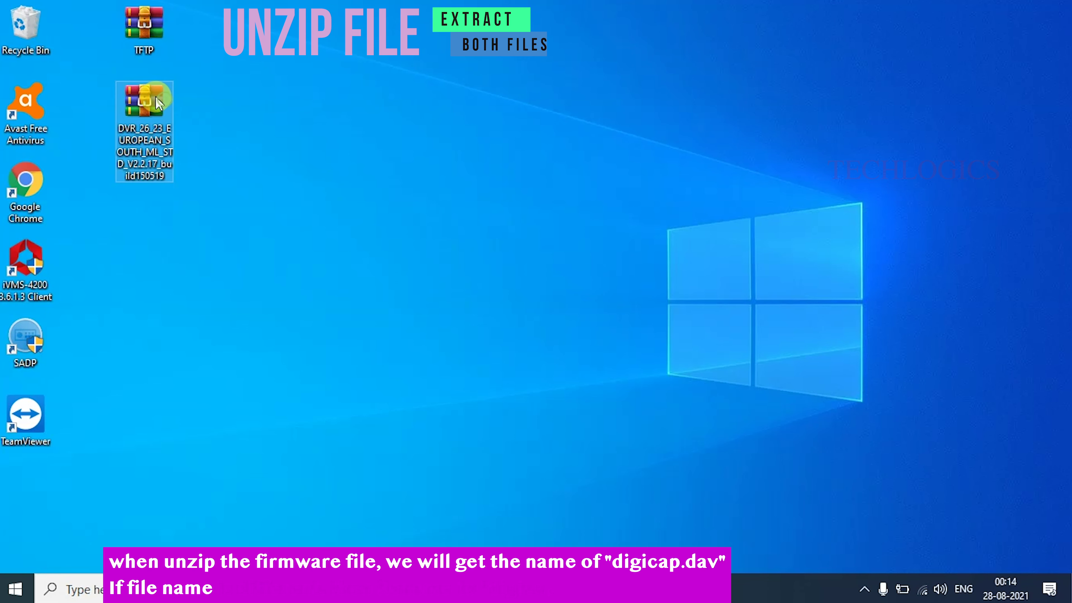
pyautogui.rightClick(143, 99)
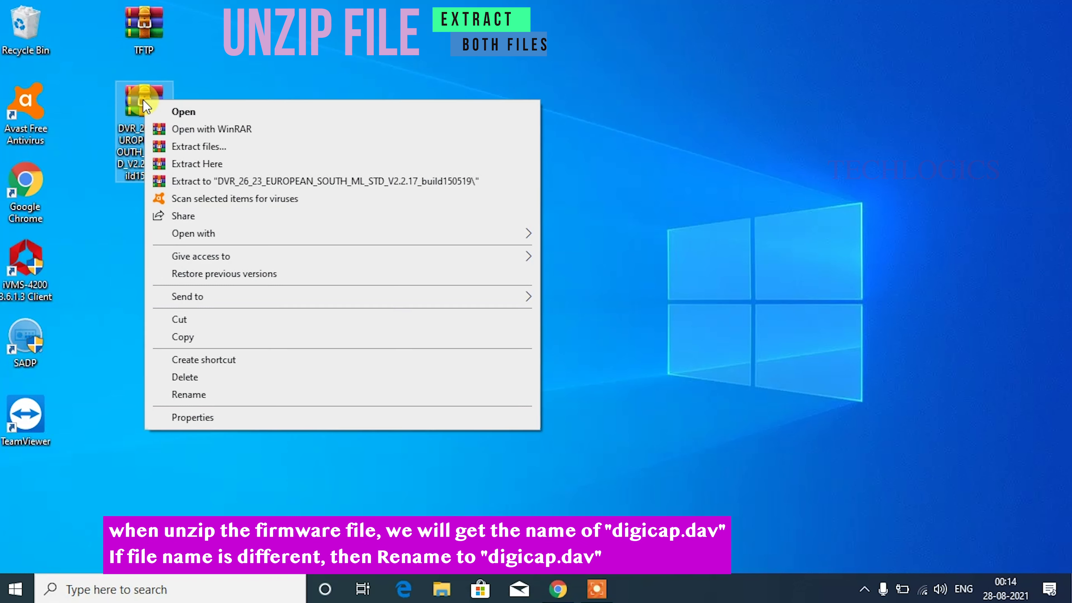
pyautogui.click(221, 162)
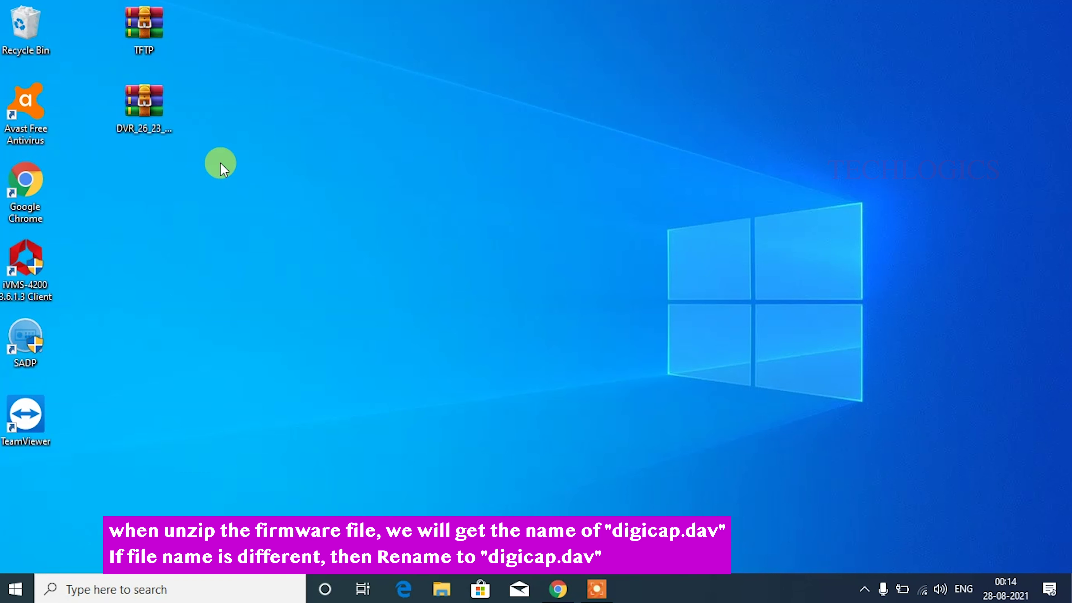
# Move the extracted digicap.dav file to the spot just below the DVR firmware archive on the desktop
pyautogui.moveTo(26, 498); pyautogui.dragTo(167, 221)
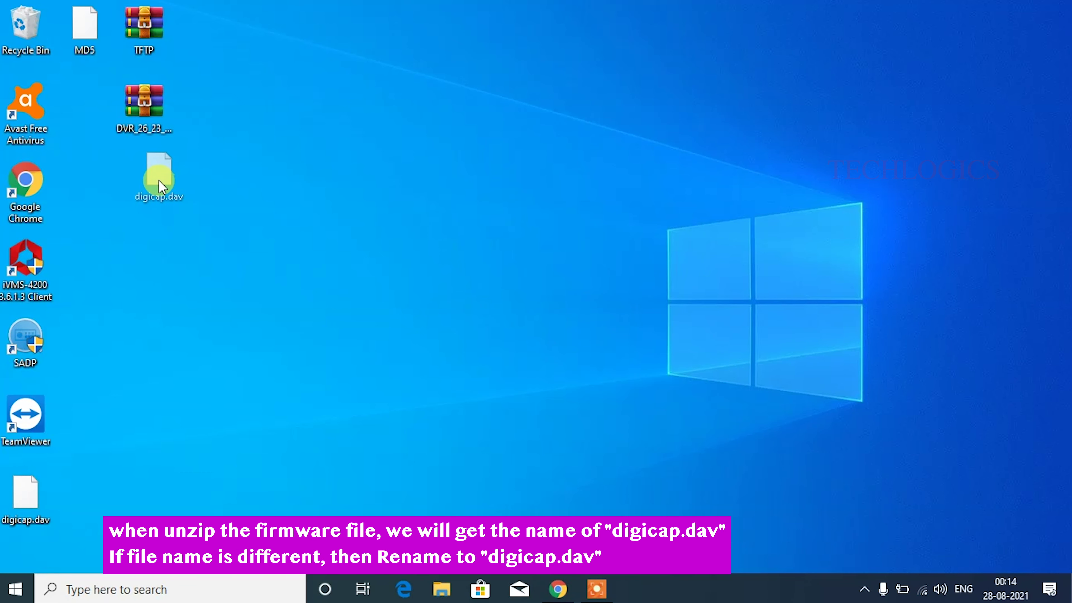
pyautogui.moveTo(160, 180); pyautogui.dragTo(160, 182)
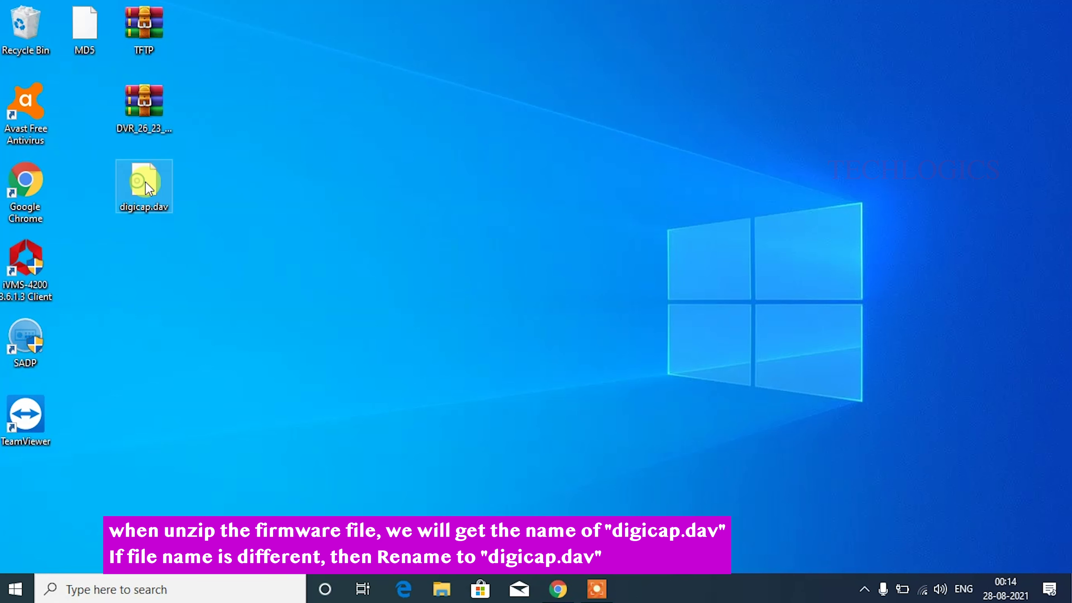
pyautogui.moveTo(146, 188)
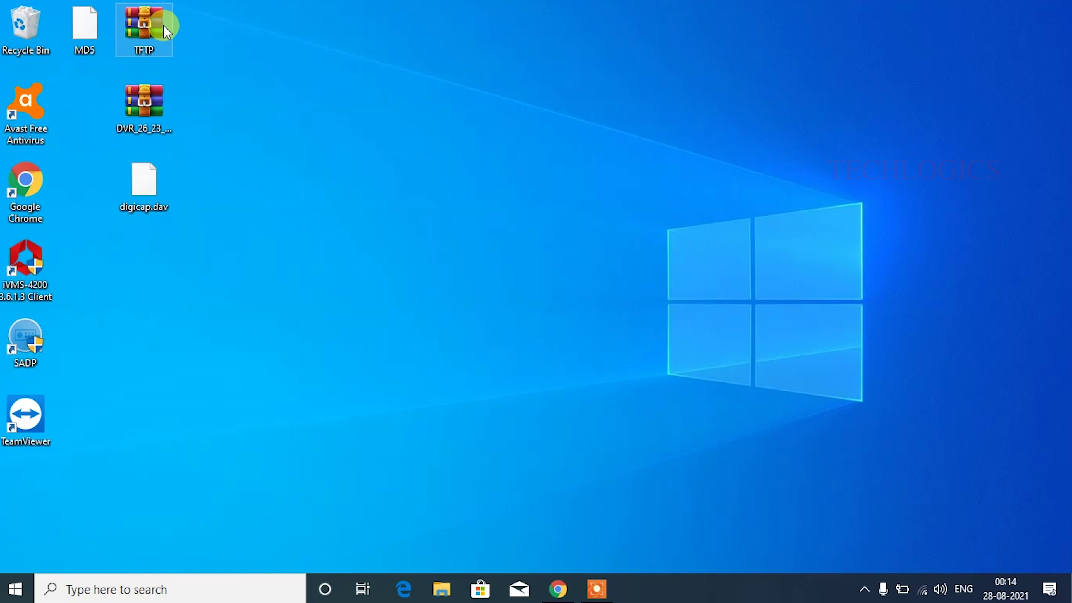
# Extract the TFTP archive onto the desktop and check the contents of the extracted TFTP folder
pyautogui.rightClick(144, 22)
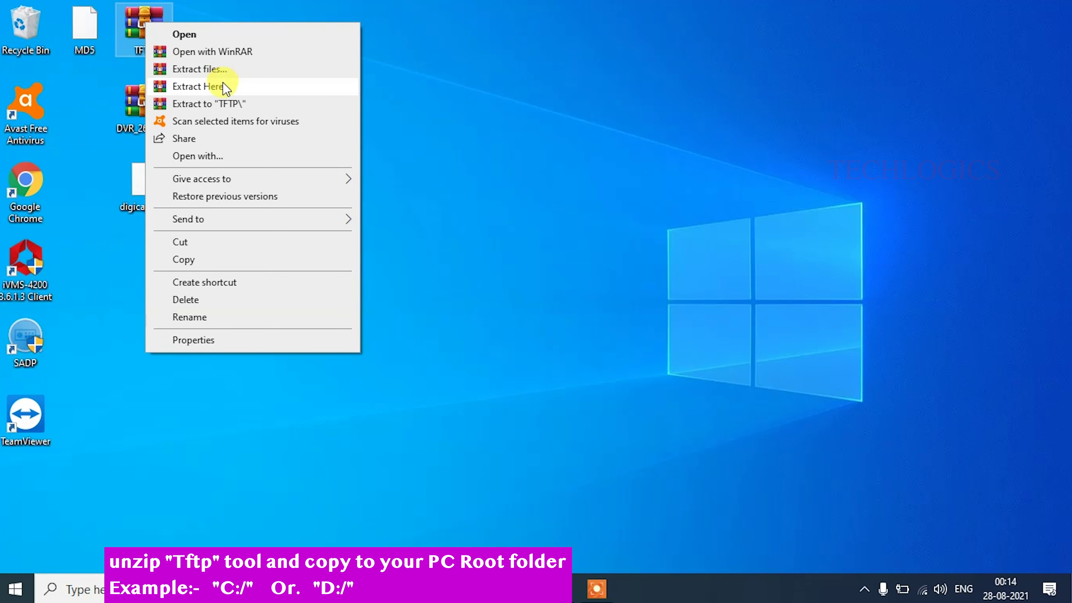
pyautogui.click(223, 87)
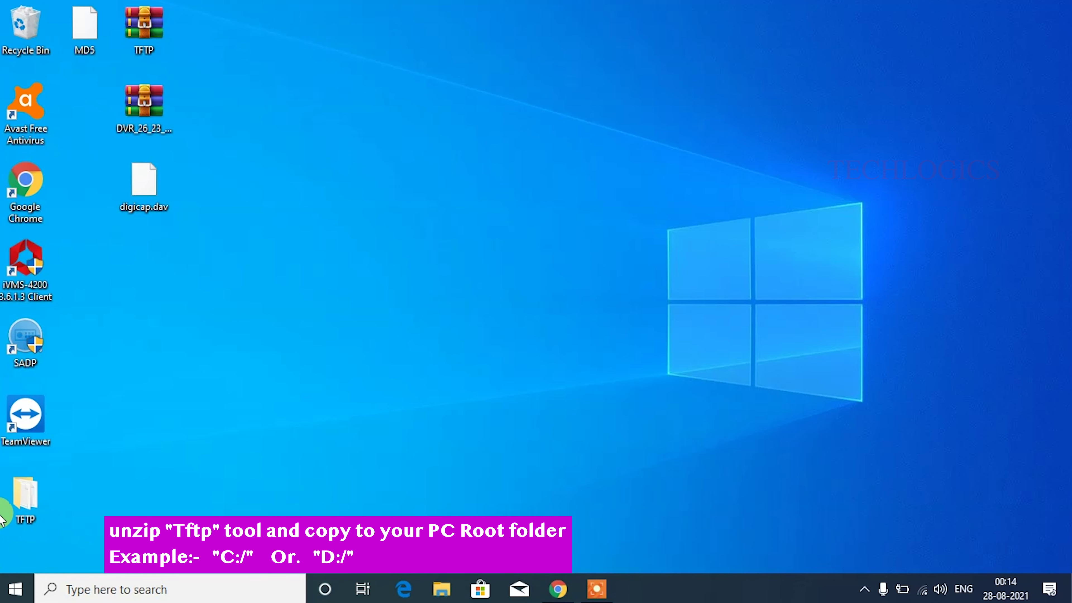
pyautogui.doubleClick(24, 492)
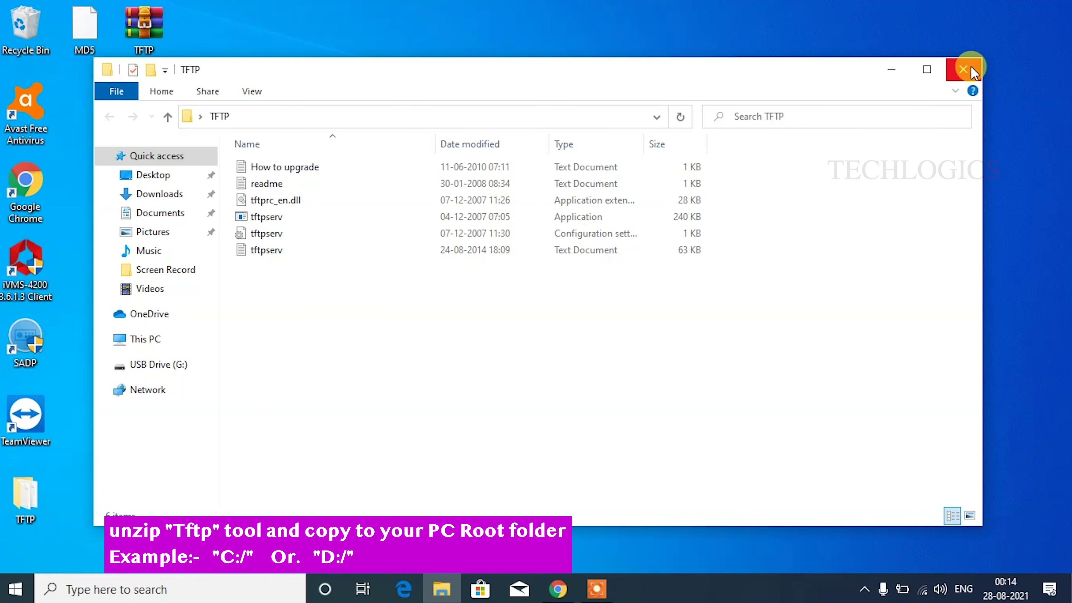
pyautogui.click(963, 70)
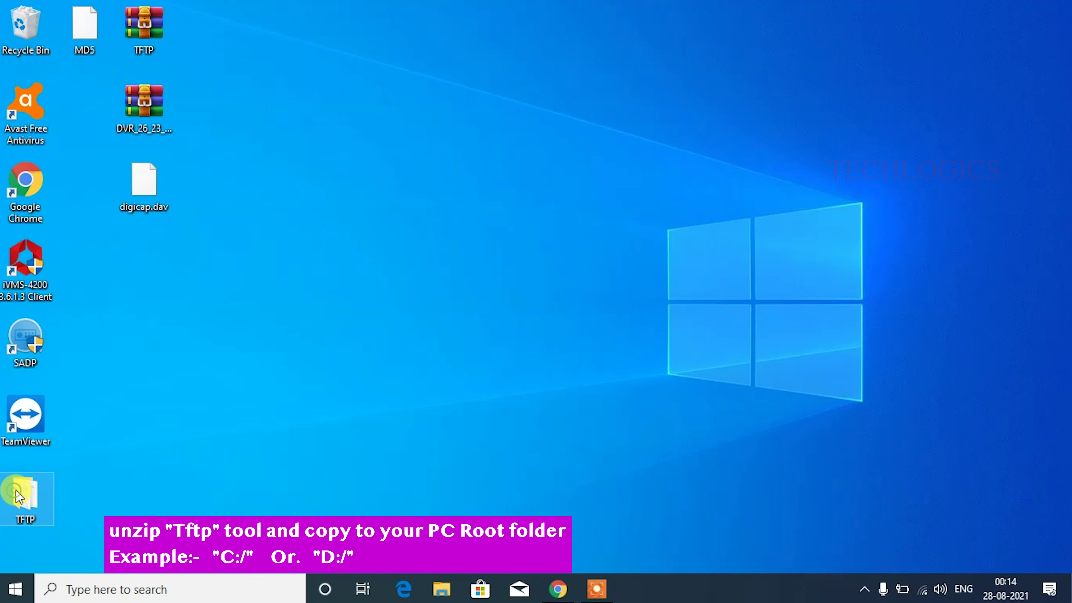
# Move the extracted TFTP folder from the desktop to the root of Local Disk (D:)
pyautogui.rightClick(31, 492)
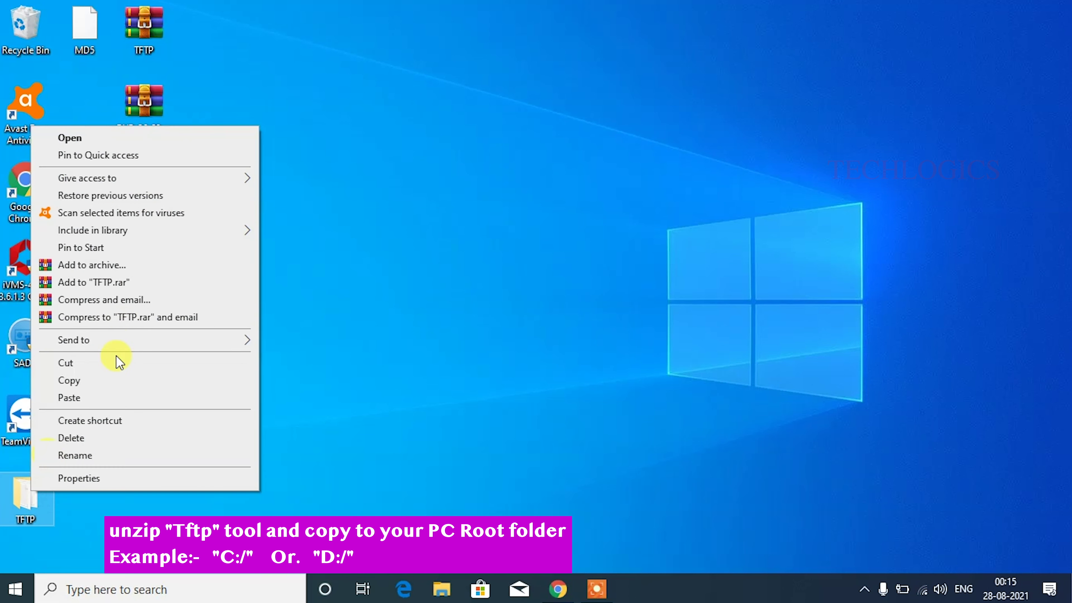
pyautogui.click(112, 364)
pyautogui.click(450, 599)
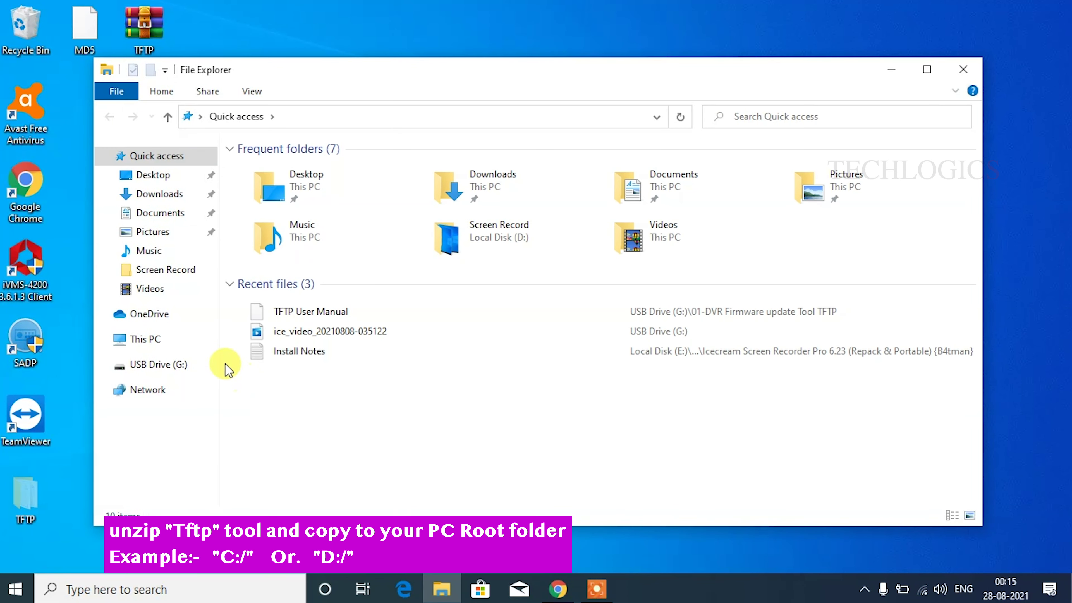
pyautogui.click(162, 339)
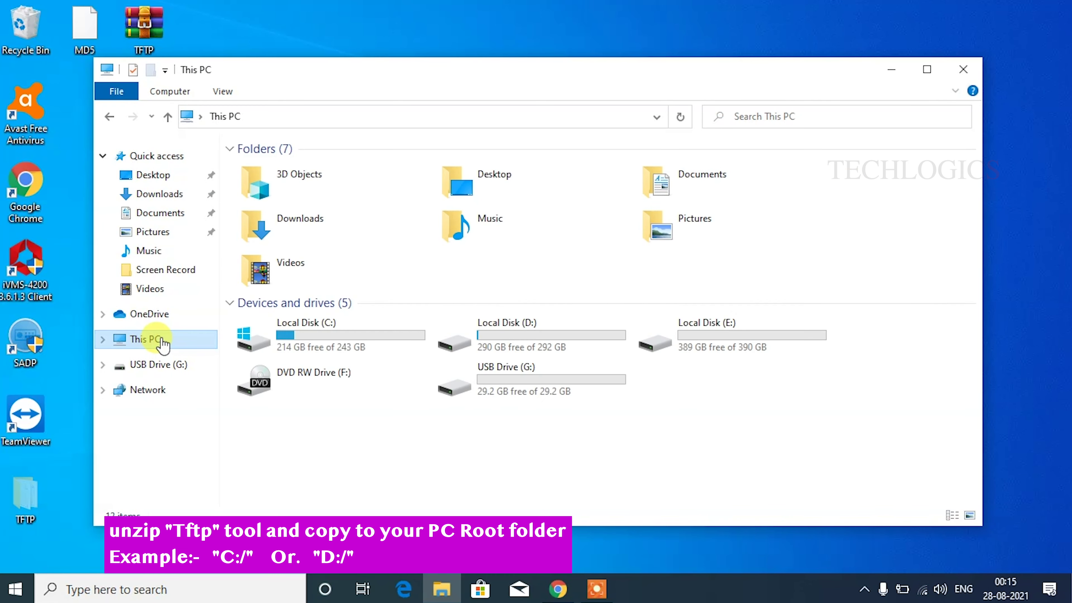
pyautogui.click(495, 339)
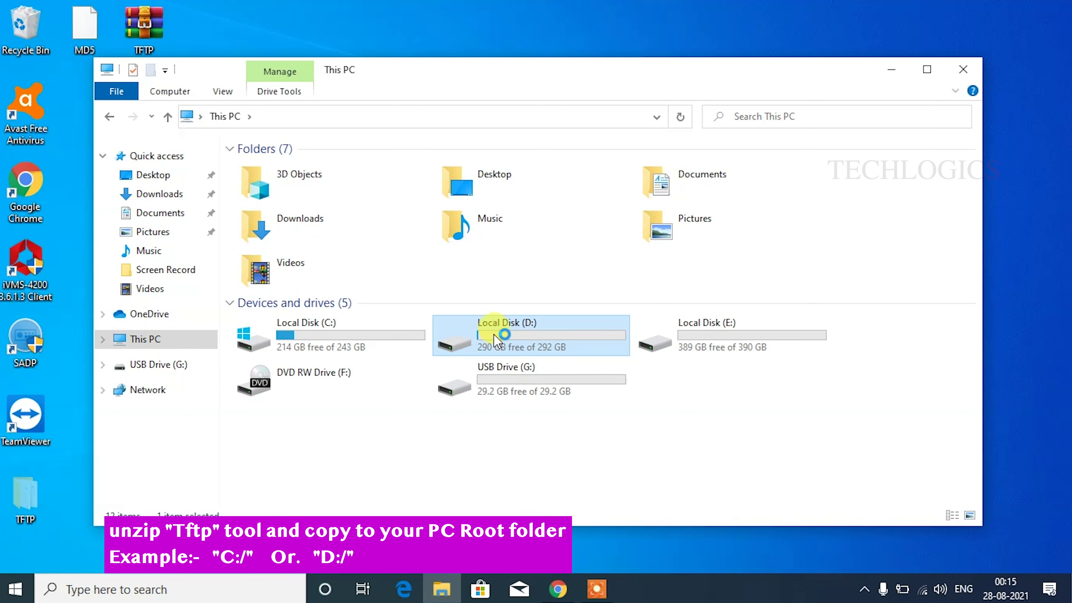
pyautogui.doubleClick(493, 335)
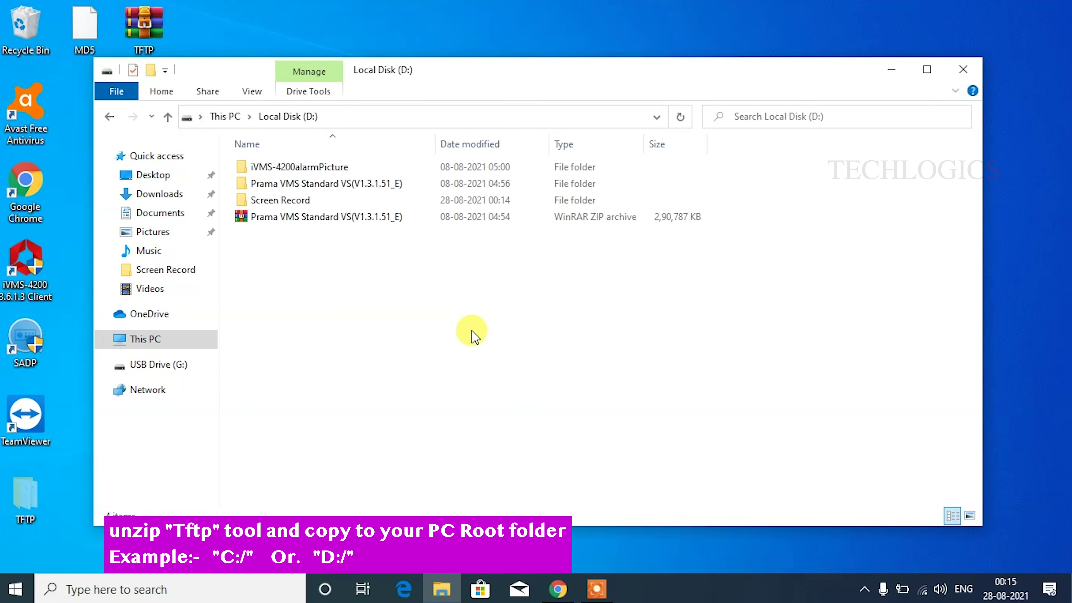
pyautogui.rightClick(314, 251)
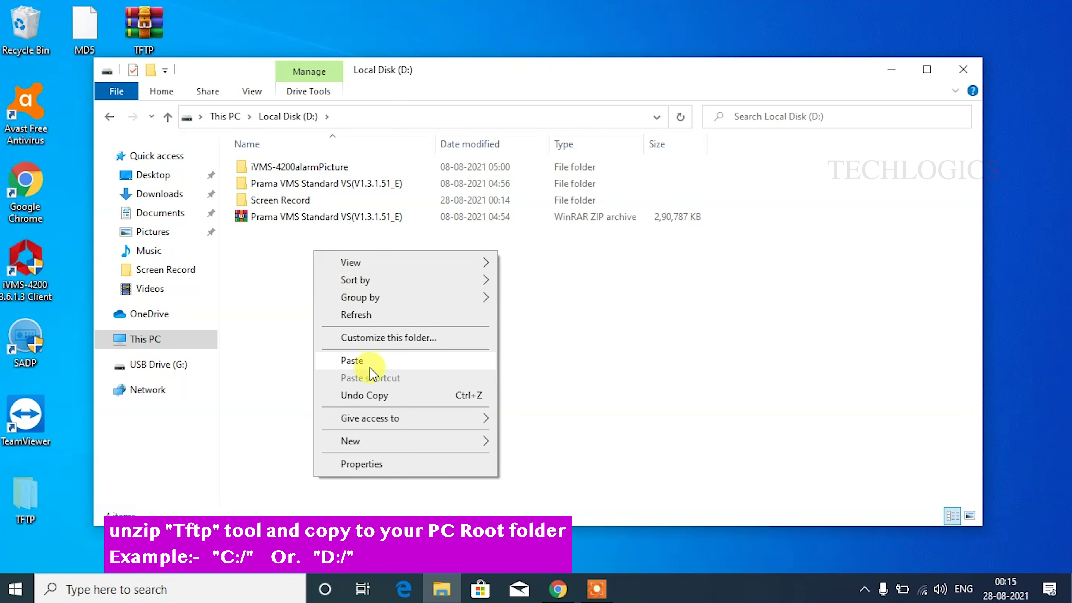
pyautogui.click(352, 360)
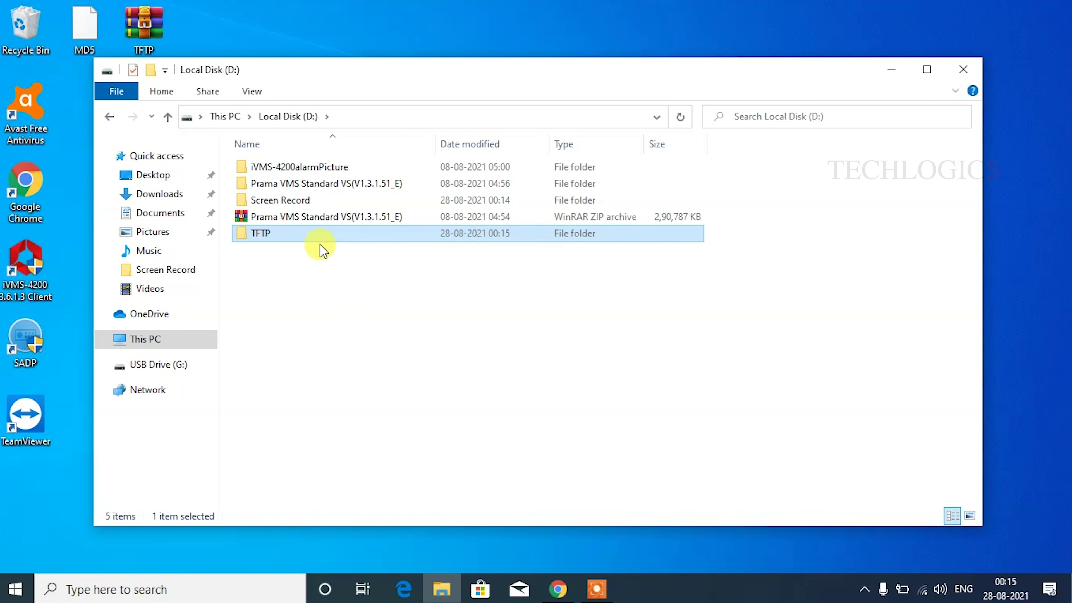
# Open the How to upgrade text file in D:\TFTP and read the upgrade instructions
pyautogui.doubleClick(313, 235)
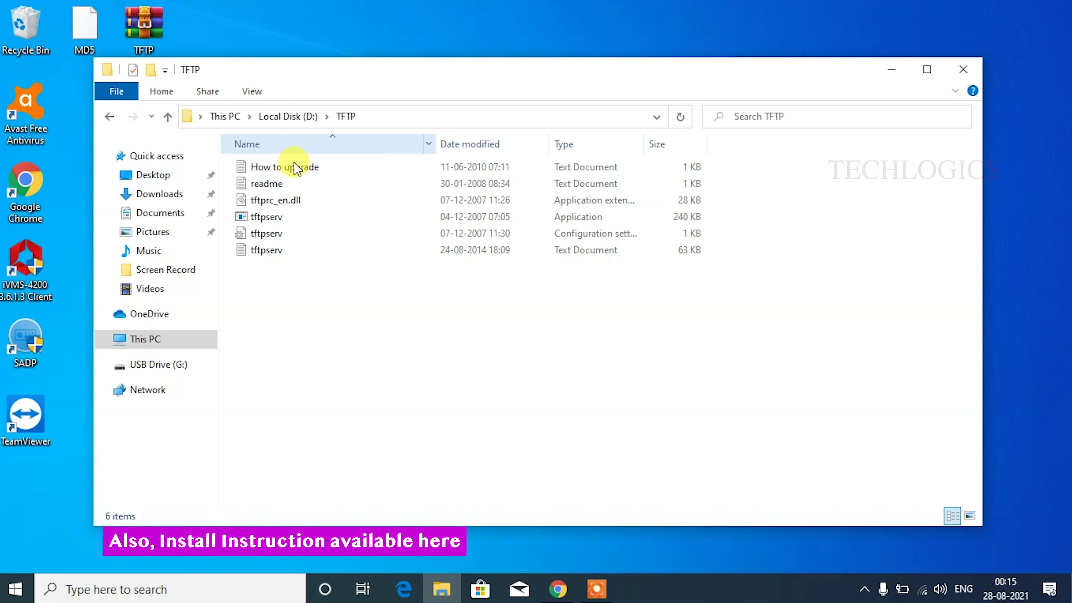
pyautogui.doubleClick(331, 170)
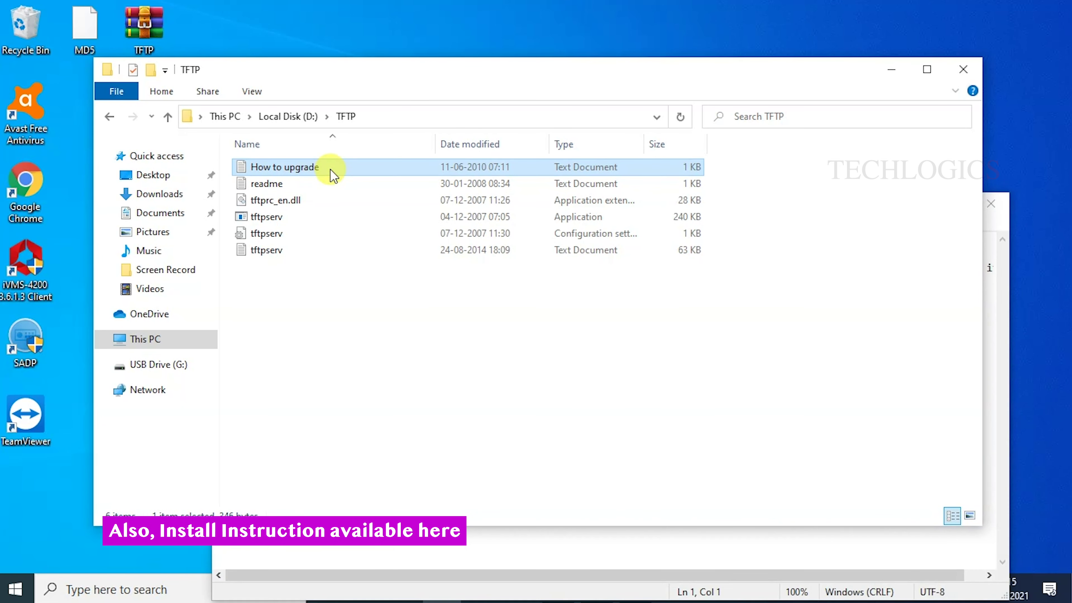
pyautogui.click(384, 556)
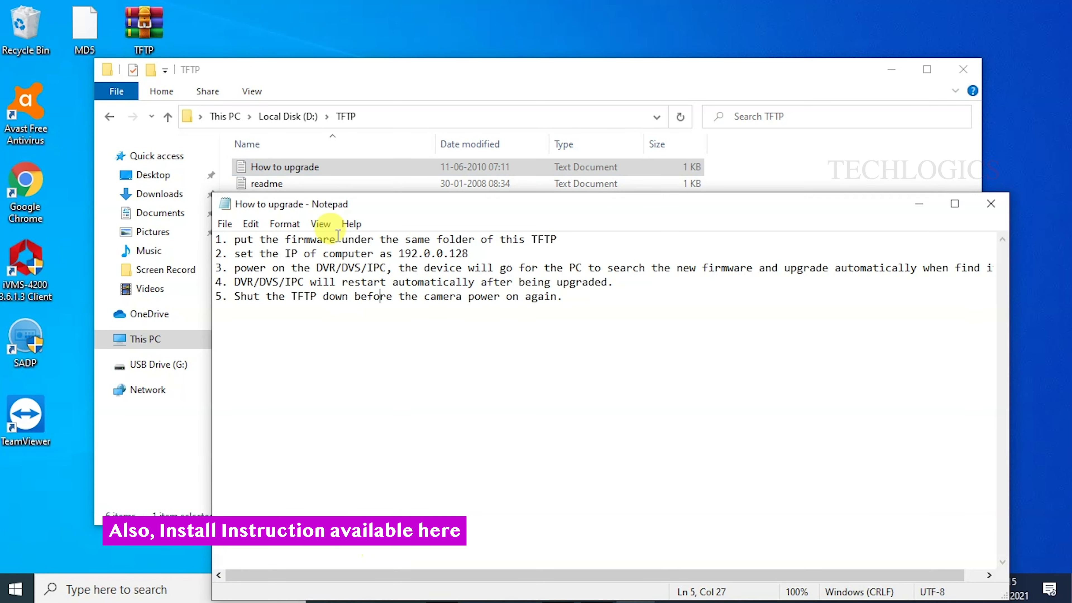
# Bring the How to upgrade instructions back into view for a final check and close the text file
pyautogui.moveTo(451, 188); pyautogui.dragTo(421, 131)
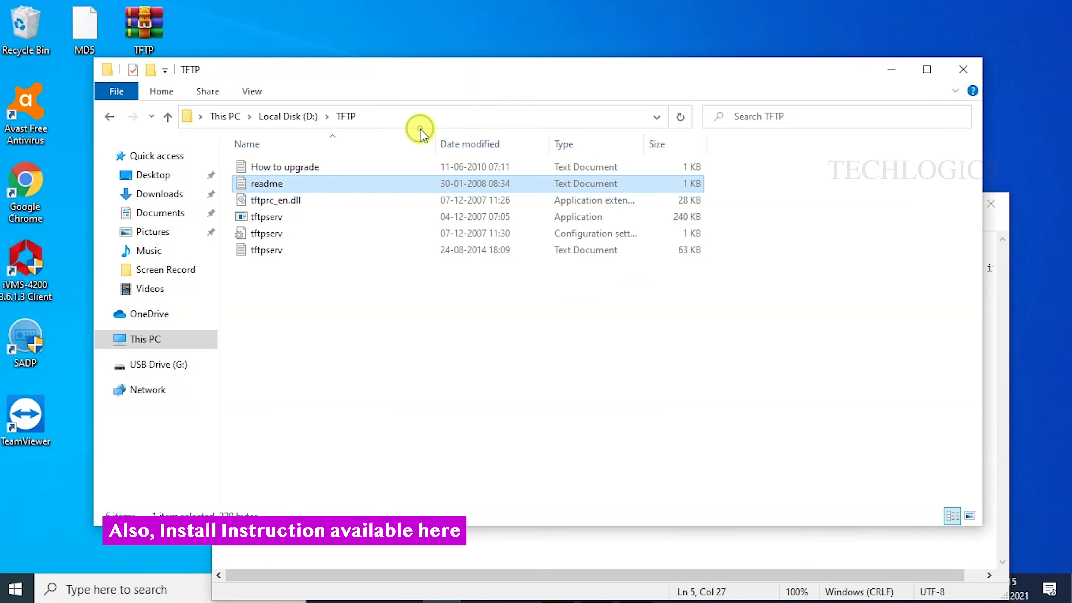
pyautogui.click(410, 299)
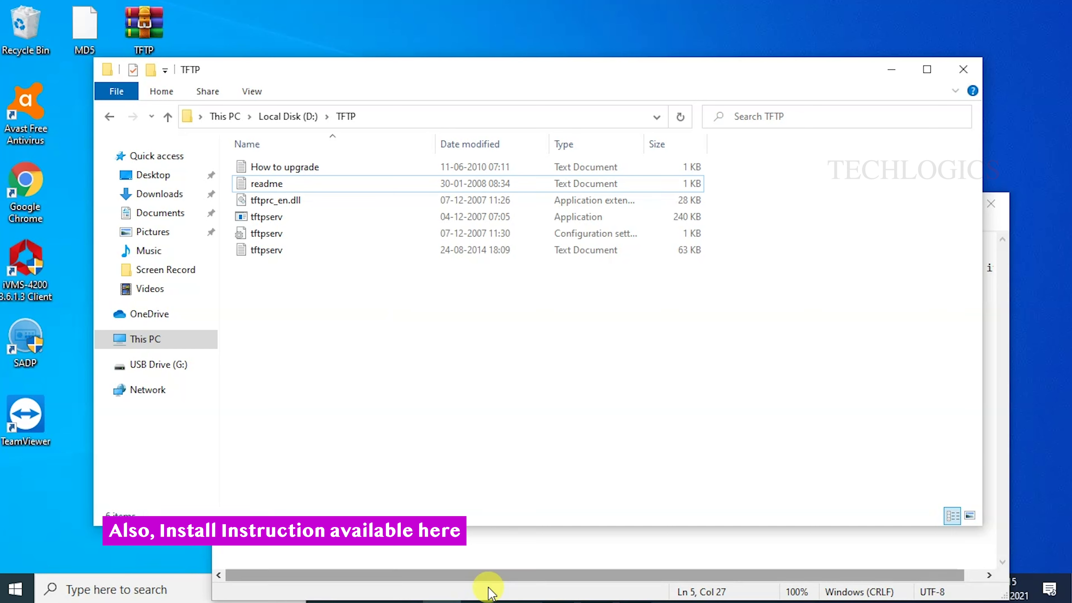
pyautogui.click(483, 566)
pyautogui.moveTo(437, 202); pyautogui.dragTo(388, 43)
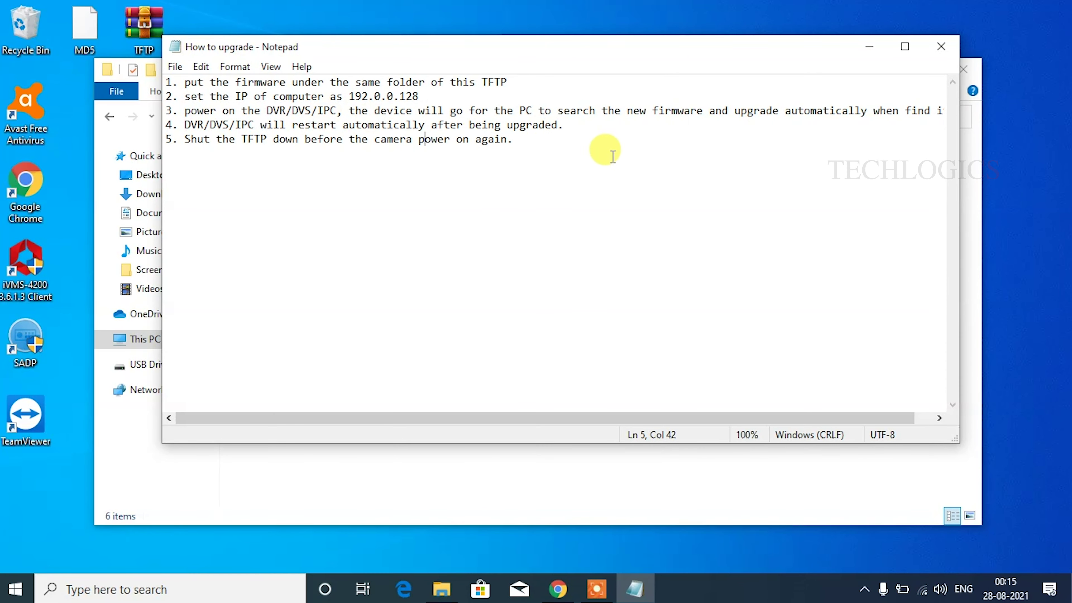
pyautogui.click(938, 46)
# Copy the digicap.dav file from the desktop into the TFTP folder on Local Disk (D:)
pyautogui.moveTo(395, 72); pyautogui.dragTo(493, 68)
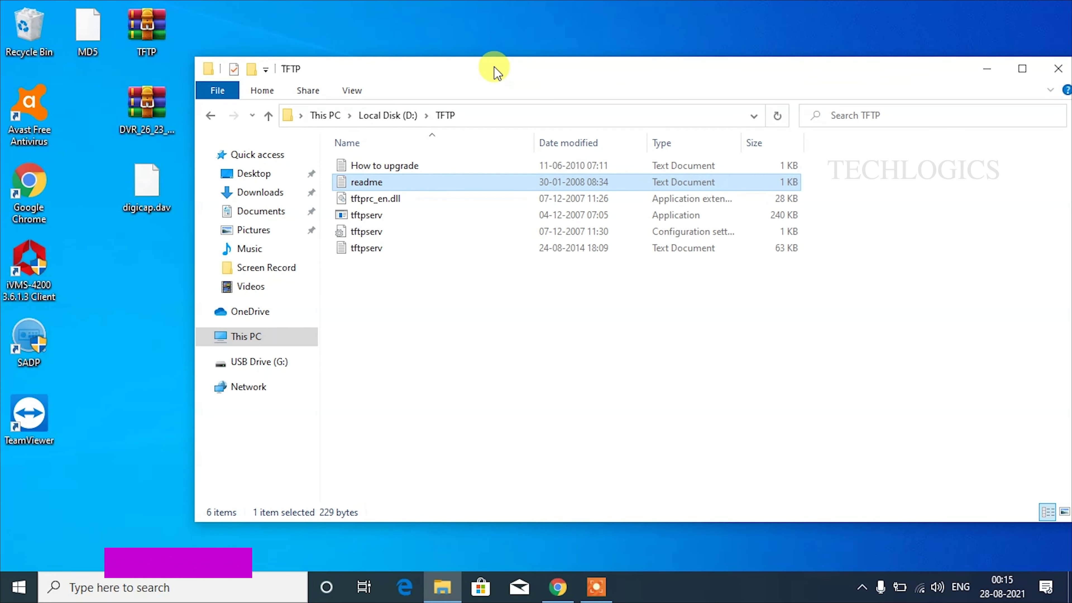
pyautogui.click(148, 180)
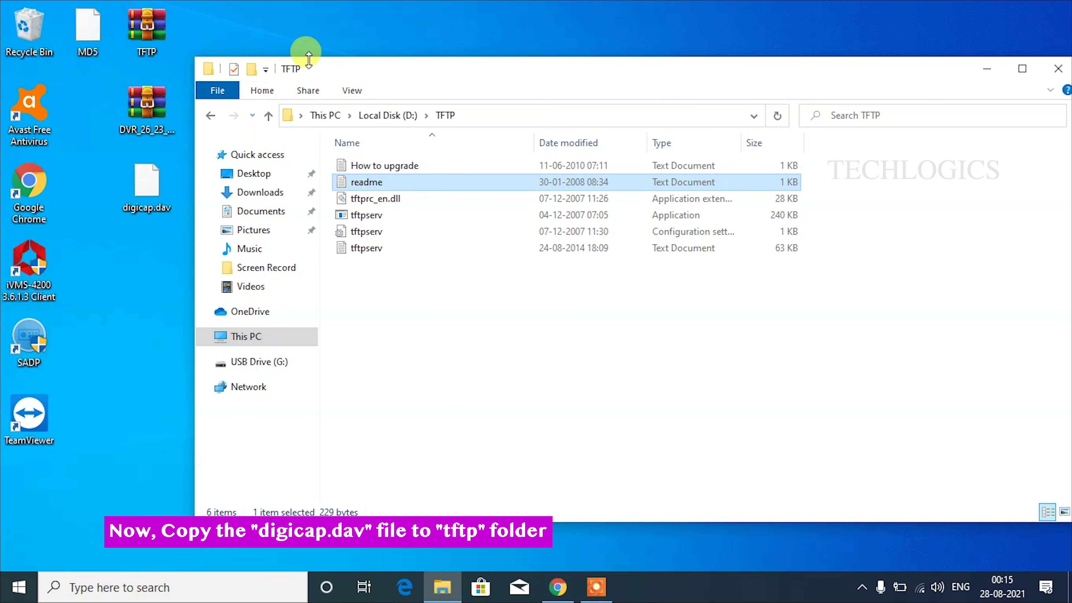
pyautogui.click(144, 182)
pyautogui.rightClick(144, 186)
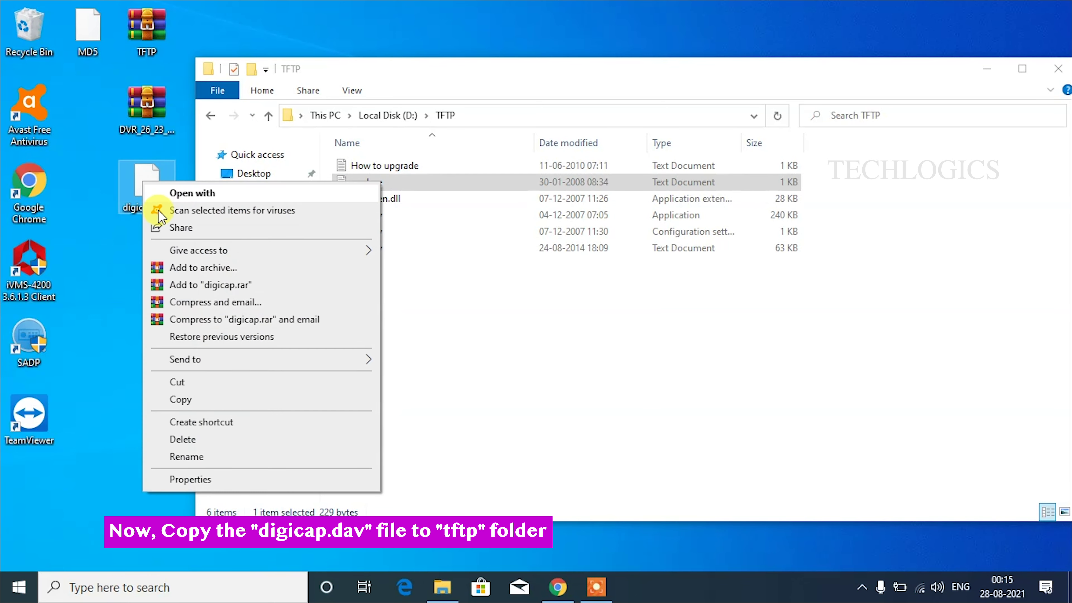
pyautogui.click(191, 400)
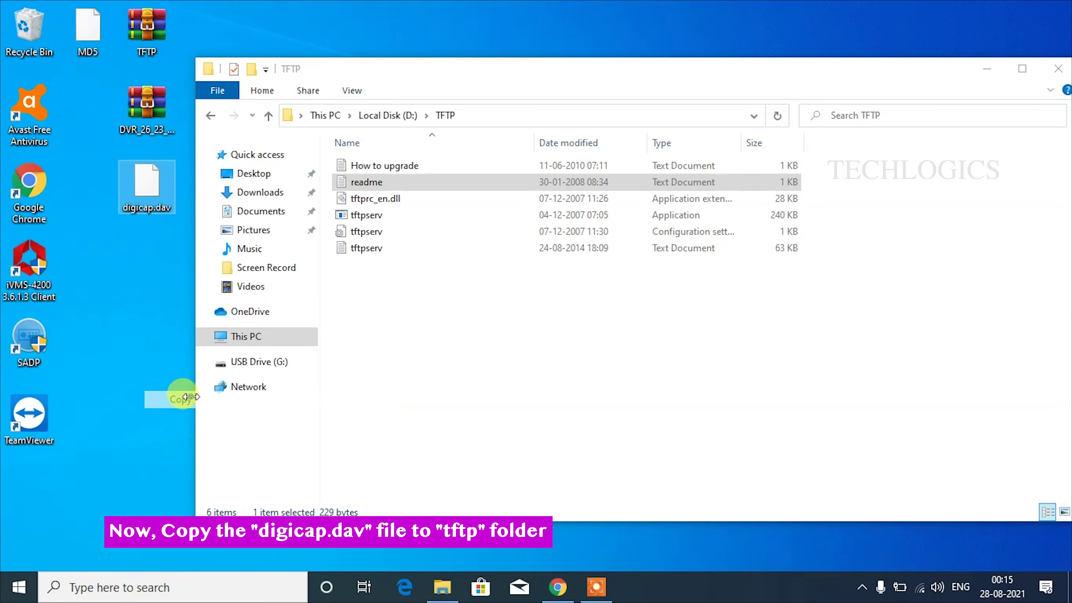
pyautogui.click(264, 337)
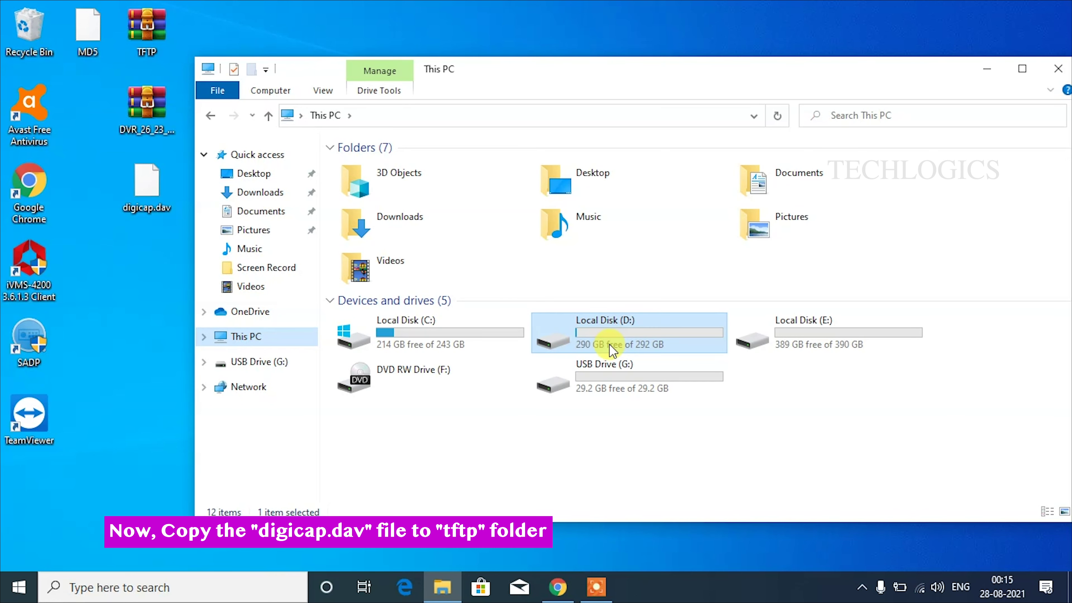
pyautogui.doubleClick(612, 347)
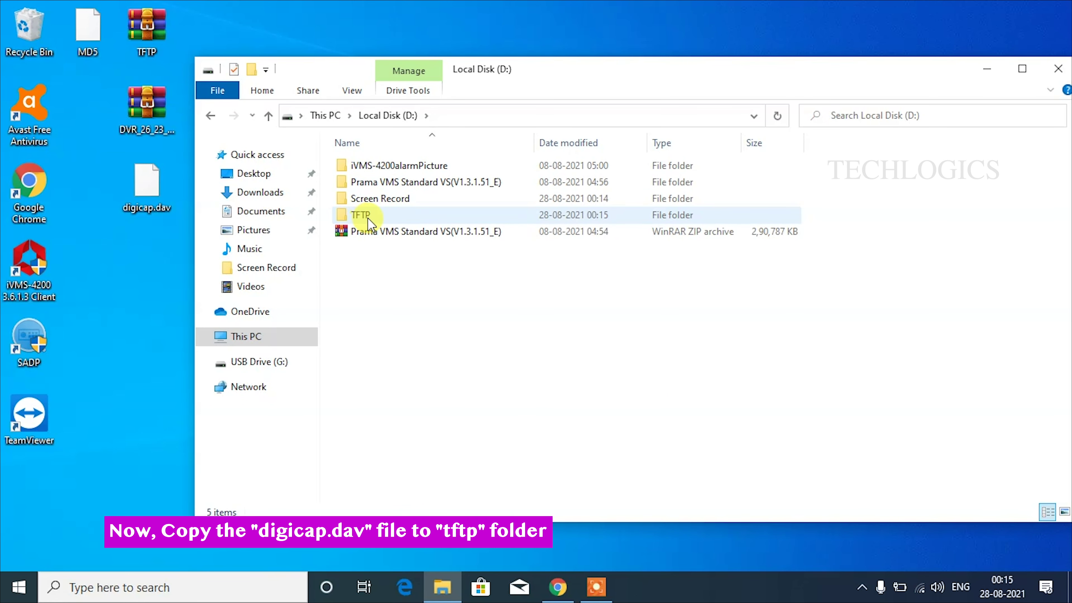
pyautogui.doubleClick(390, 216)
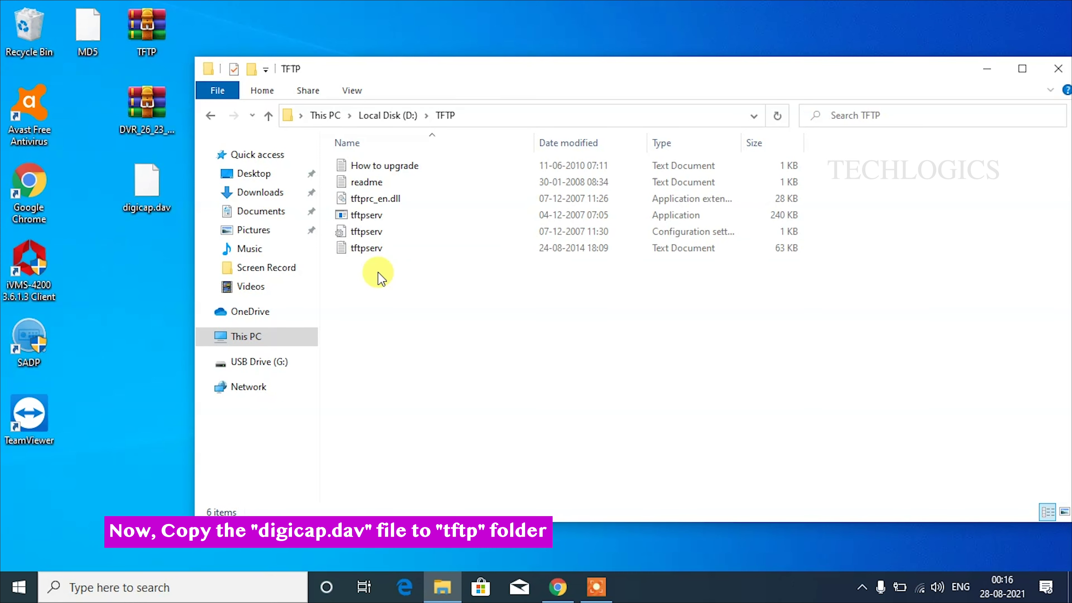
pyautogui.rightClick(377, 273)
pyautogui.click(418, 377)
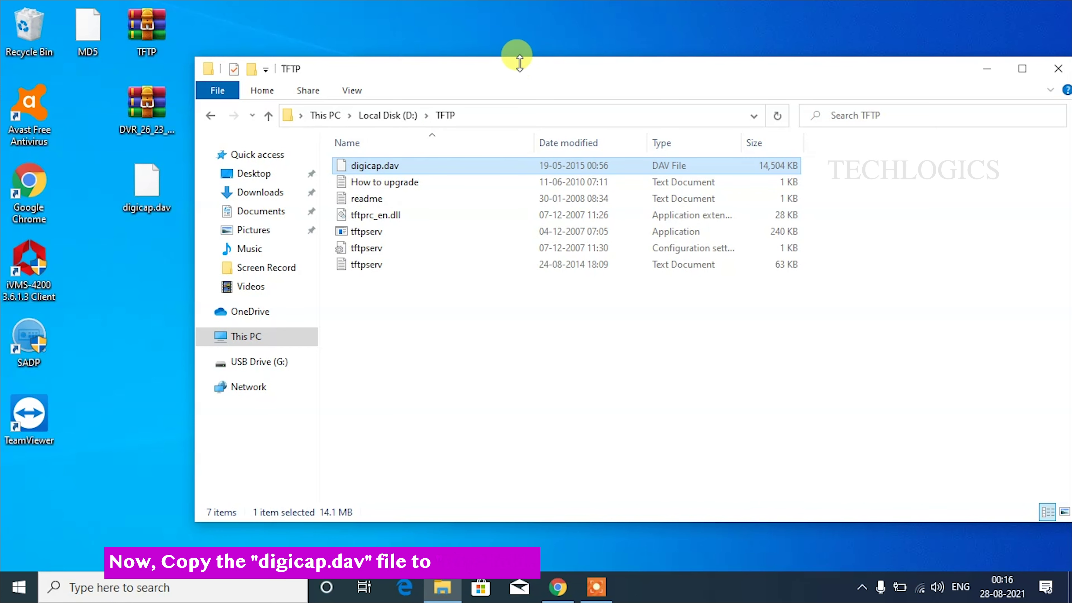
pyautogui.moveTo(522, 75); pyautogui.dragTo(432, 78)
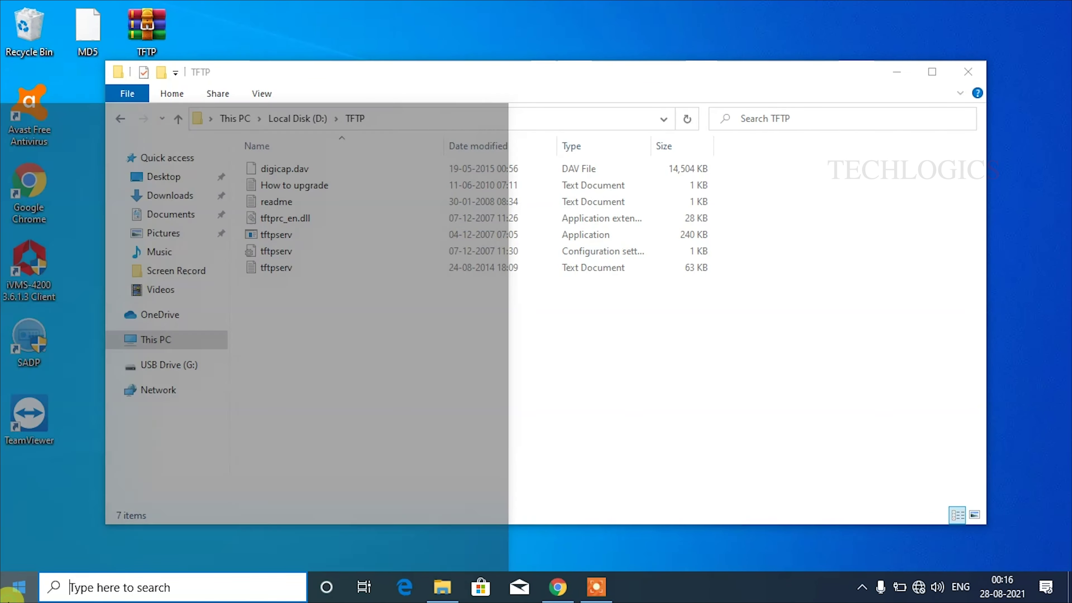
# Search Windows for "firewall" and open the Windows Defender Firewall settings
pyautogui.press('super')
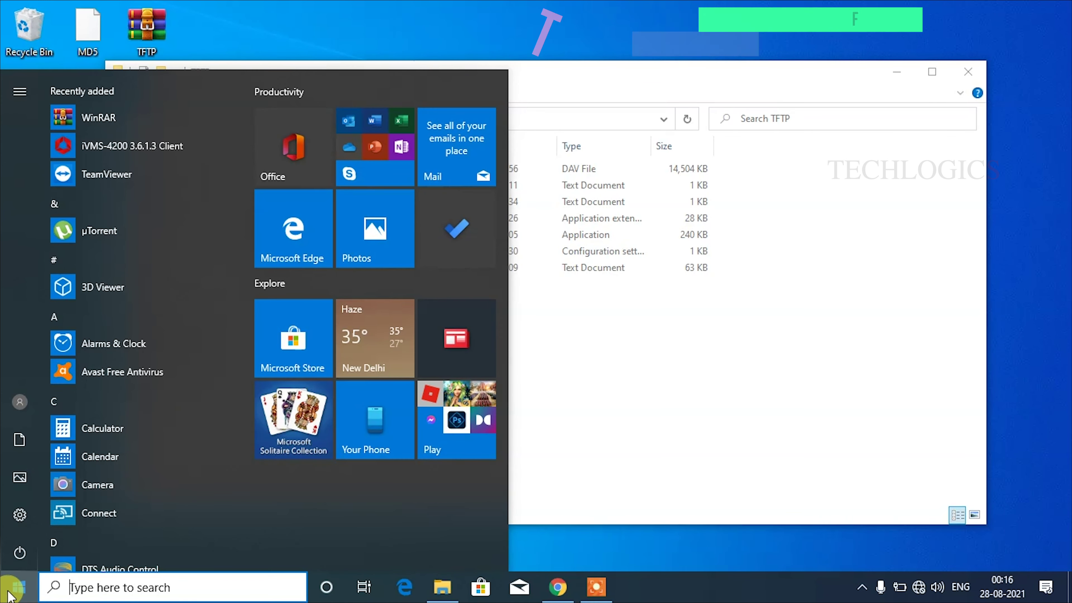
pyautogui.click(121, 580)
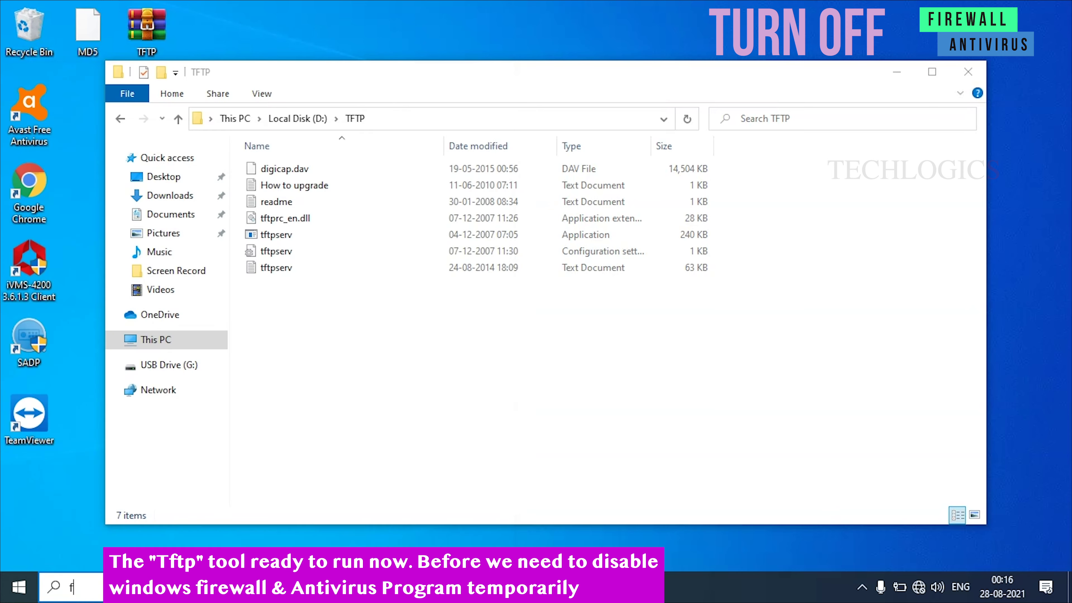
pyautogui.write('firewal')
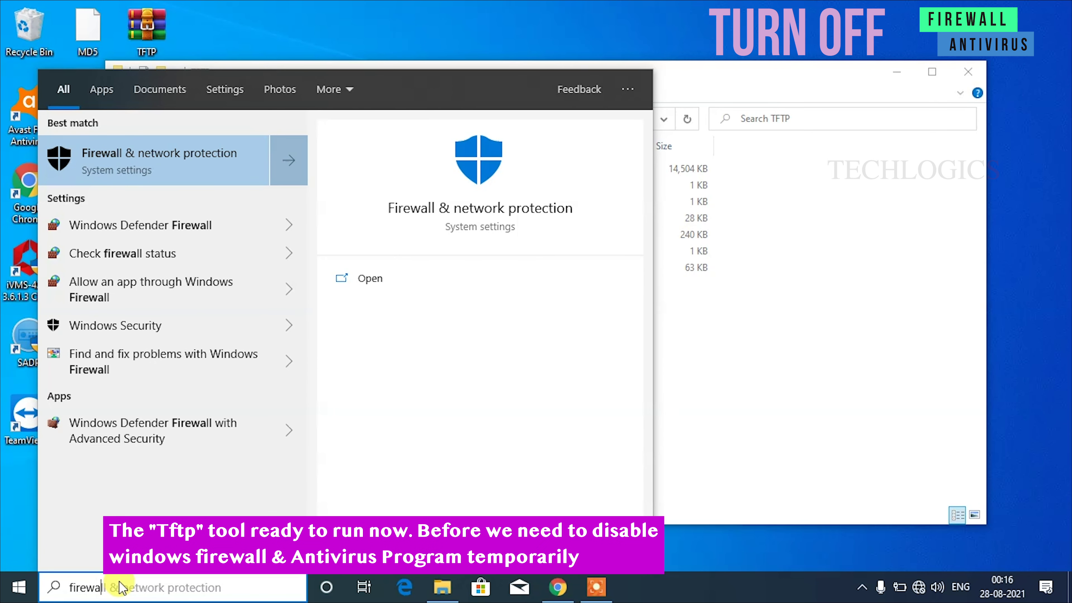
pyautogui.write('l')
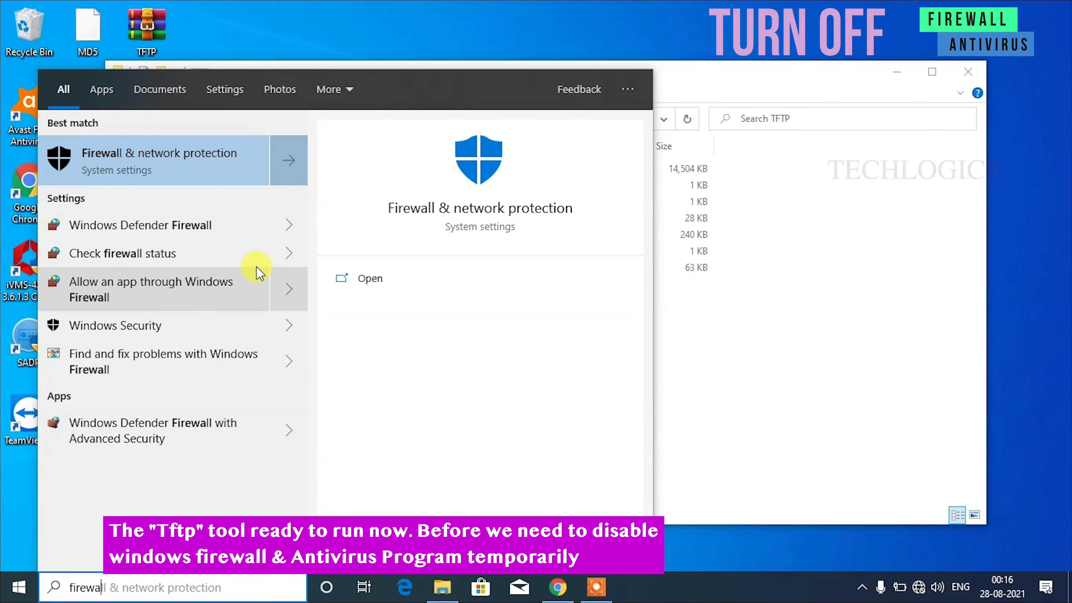
pyautogui.click(165, 228)
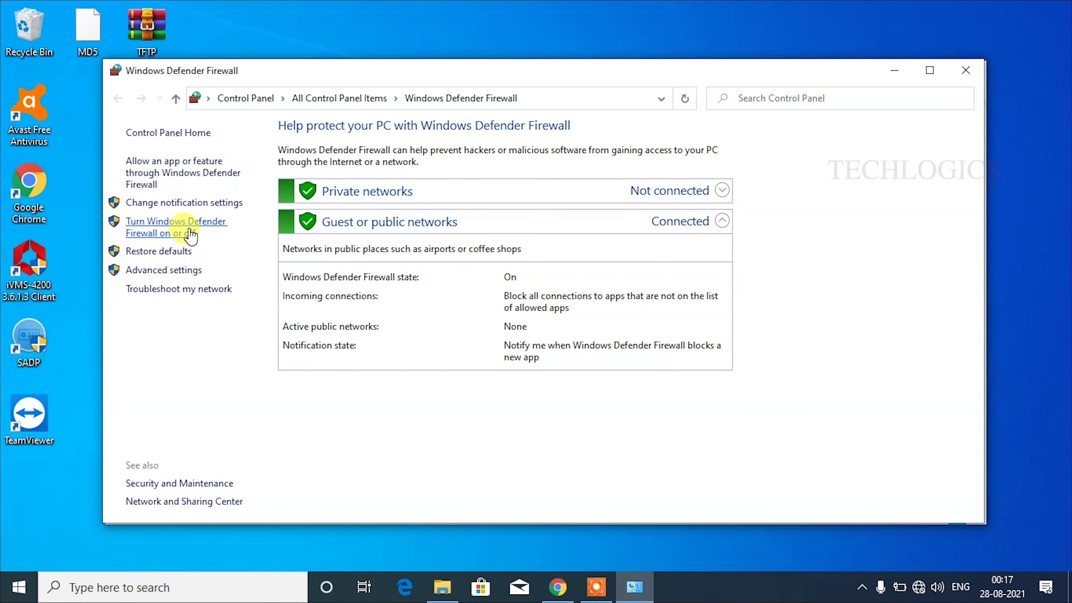
# Turn off Windows Defender Firewall for both private and public networks, and minimize the open windows
pyautogui.click(173, 230)
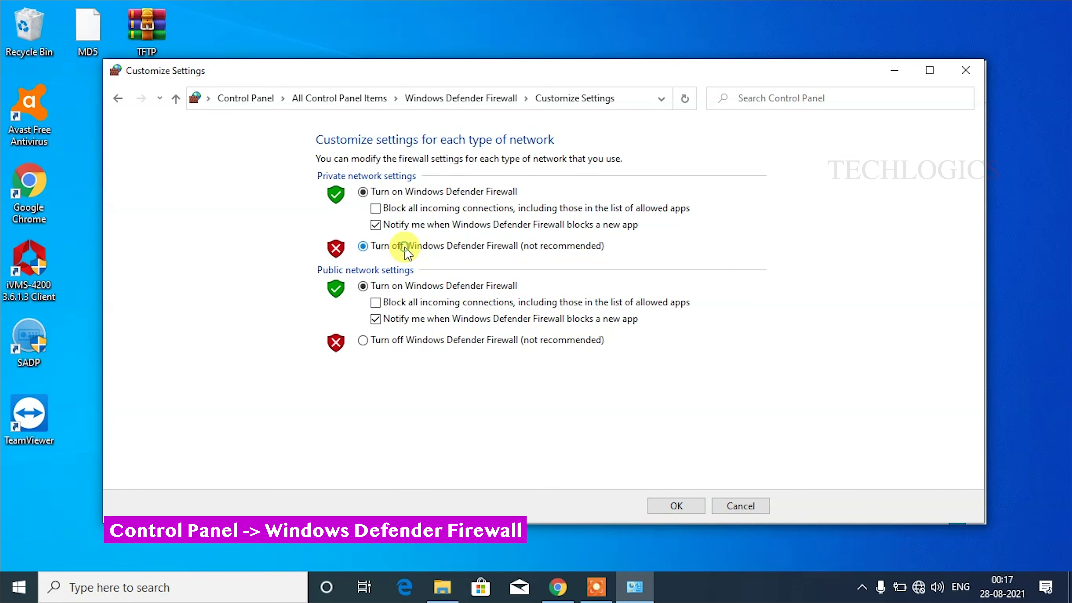
pyautogui.click(405, 249)
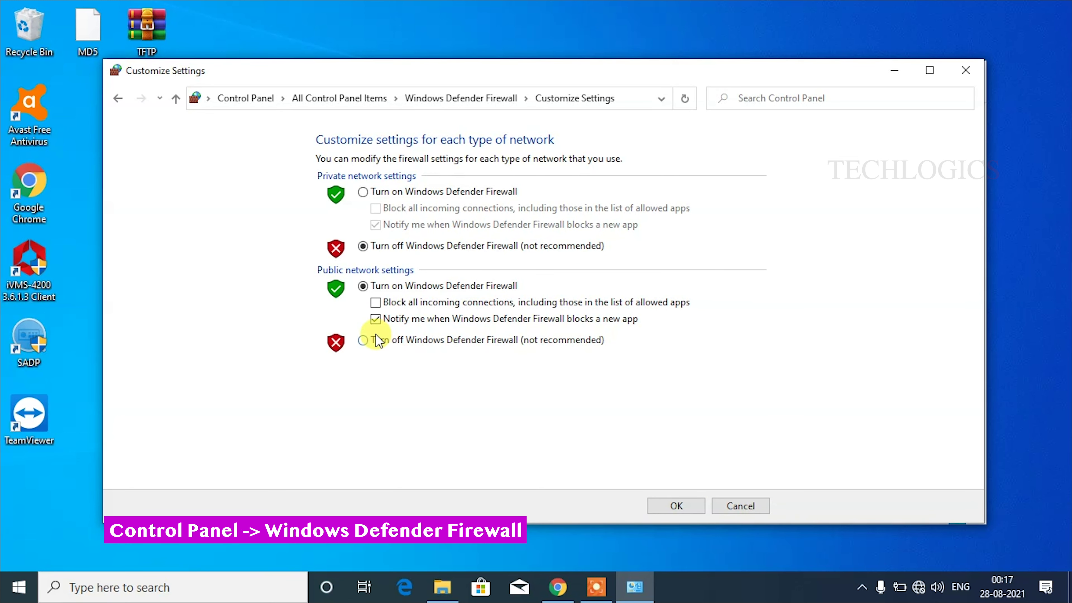
pyautogui.click(390, 347)
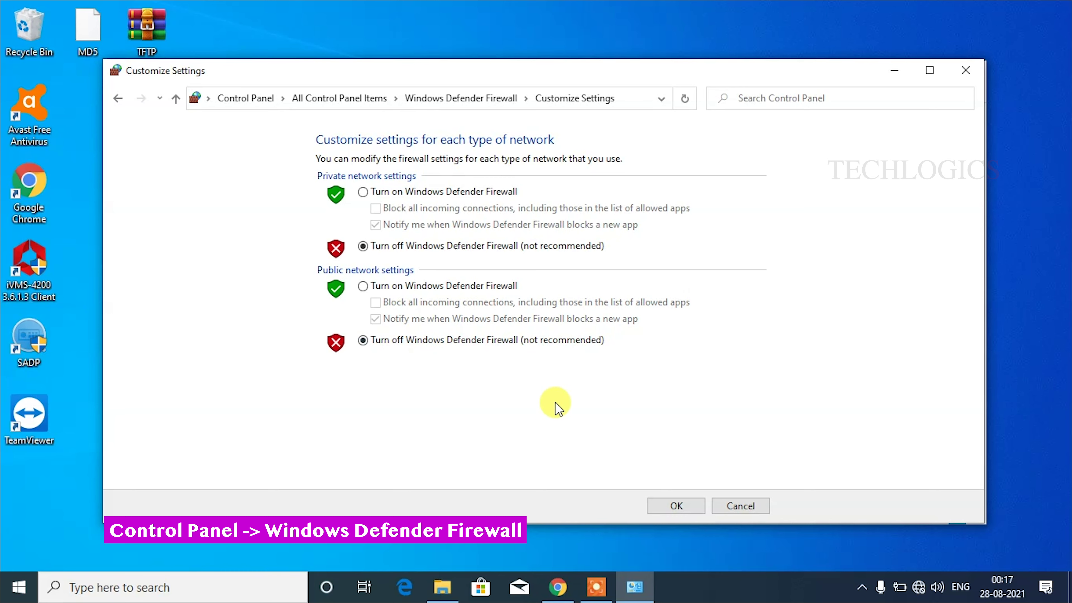
pyautogui.click(677, 503)
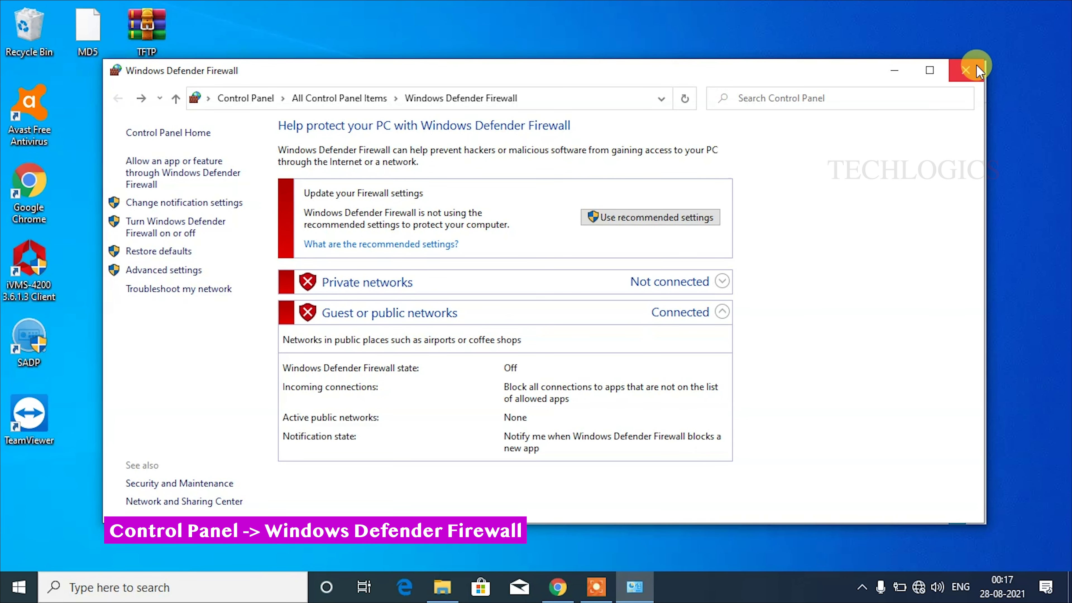
pyautogui.click(896, 72)
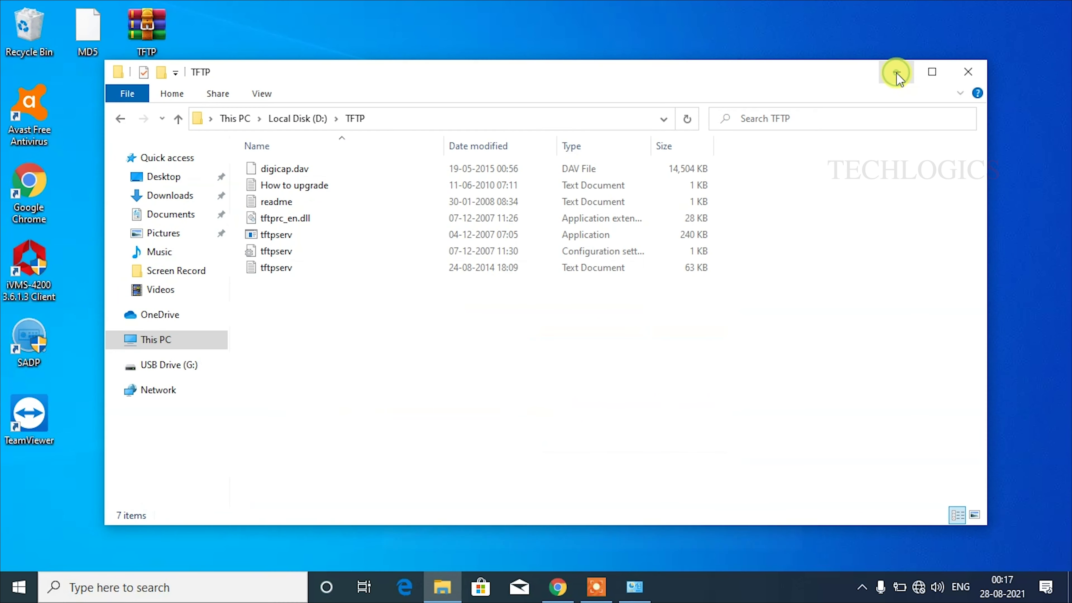
pyautogui.click(896, 72)
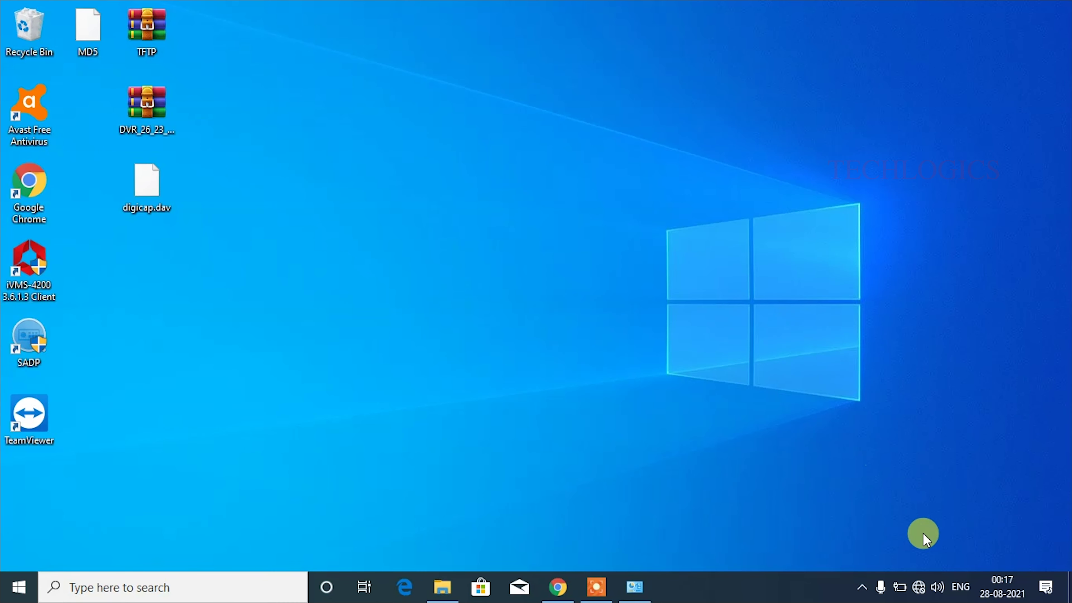
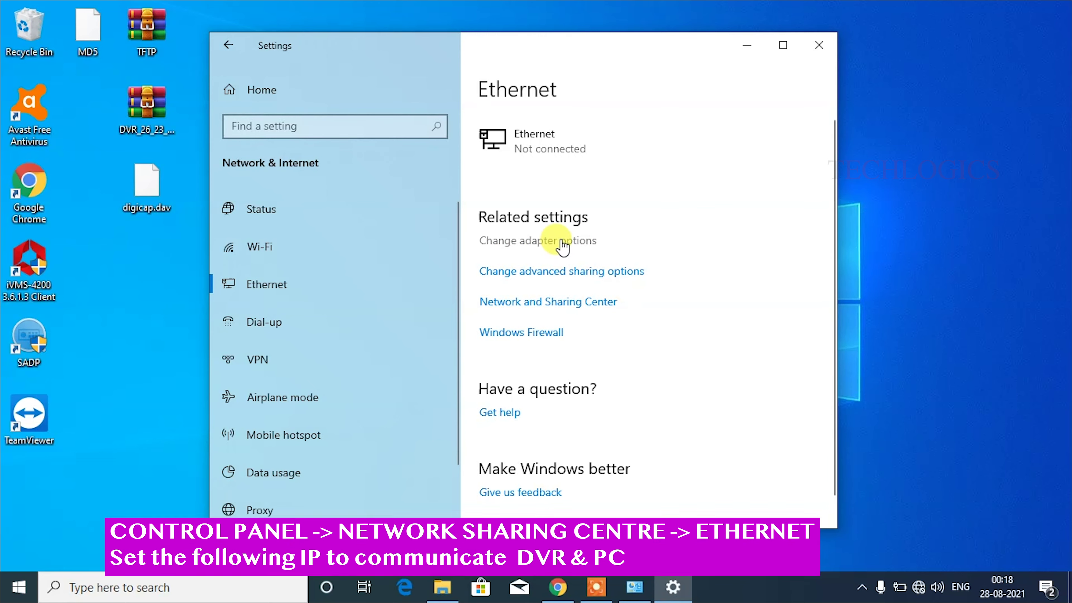
# Open the Internet Protocol Version 4 (TCP/IPv4) properties of the Ethernet adapter from the adapter options
pyautogui.click(559, 241)
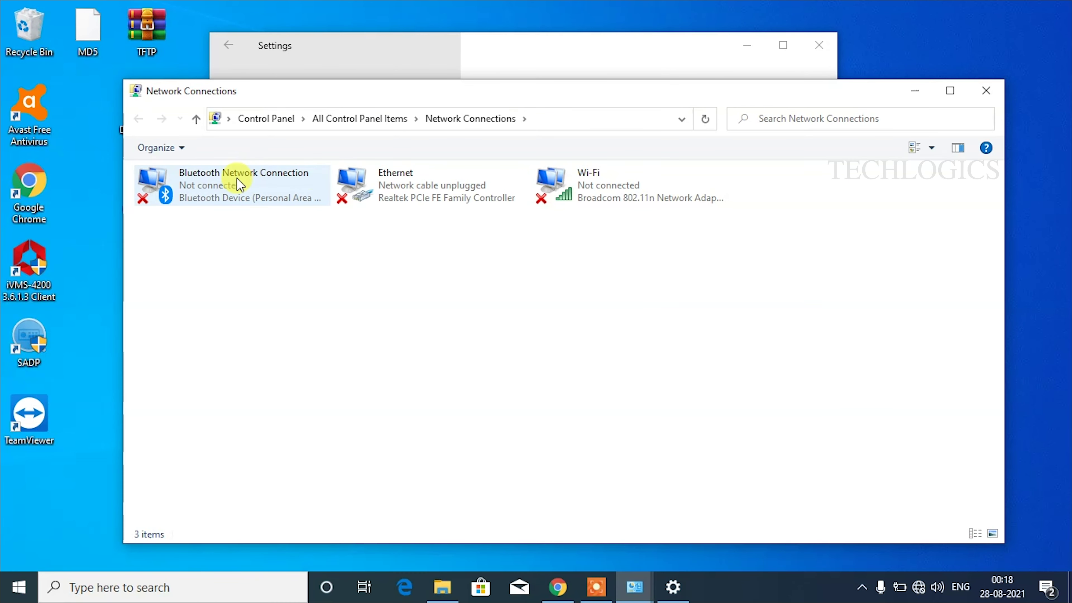
pyautogui.click(392, 182)
pyautogui.rightClick(392, 182)
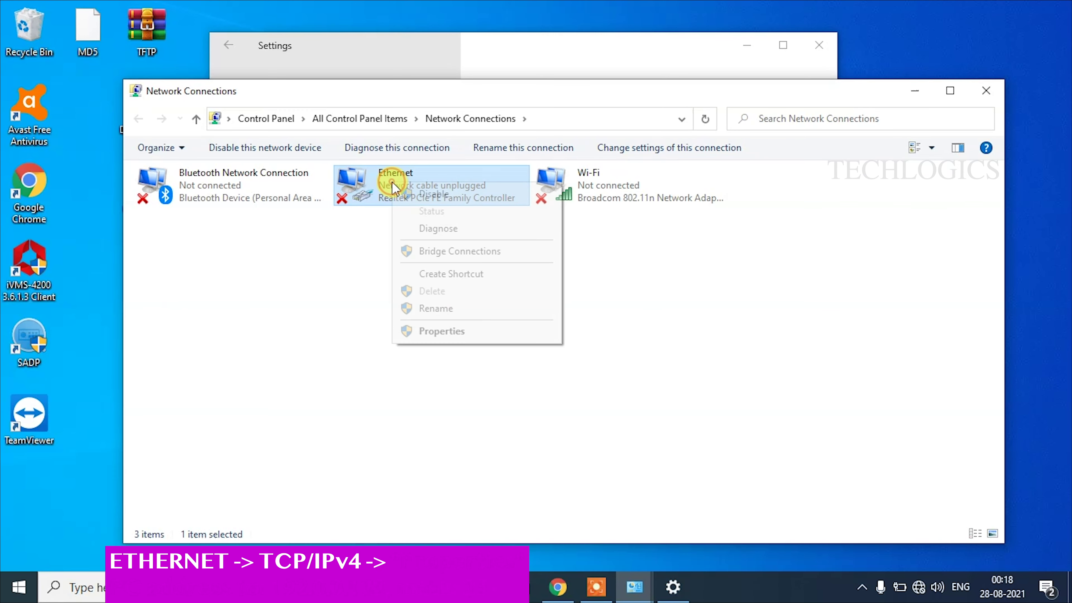
pyautogui.click(464, 331)
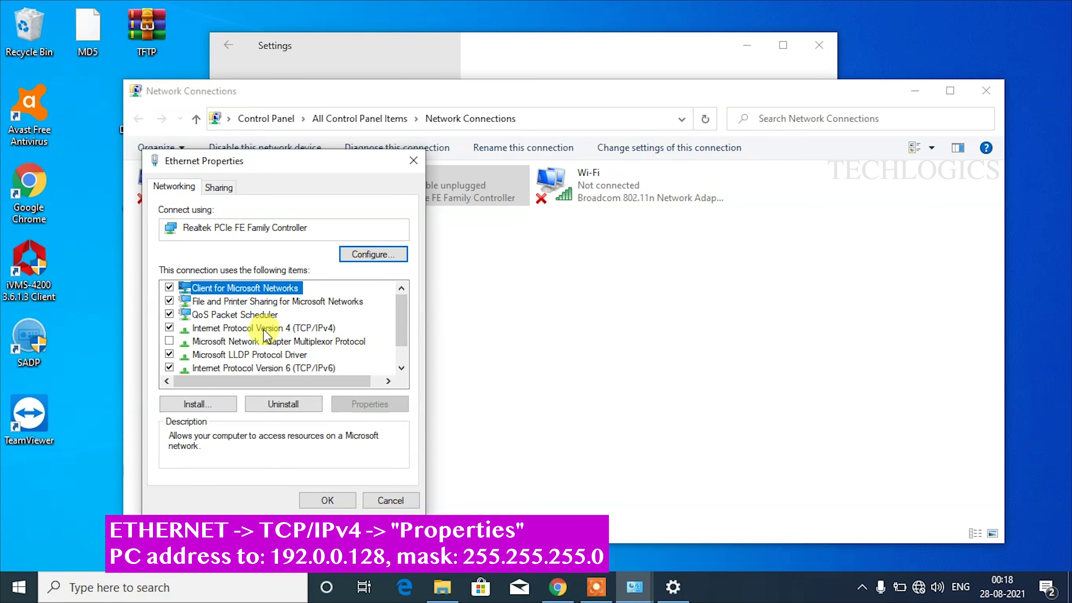
pyautogui.click(285, 331)
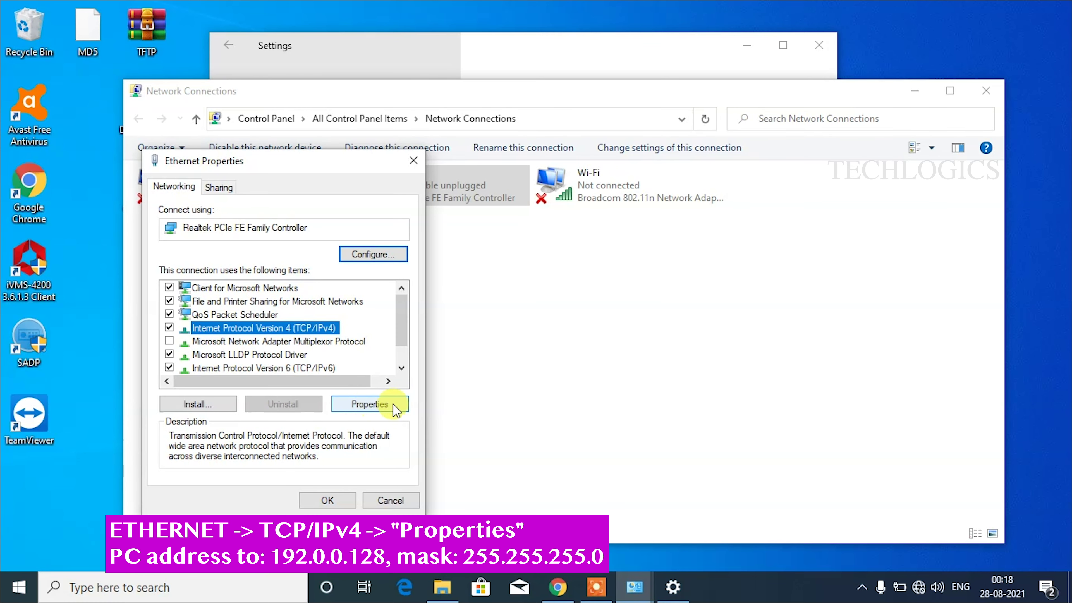
pyautogui.click(370, 405)
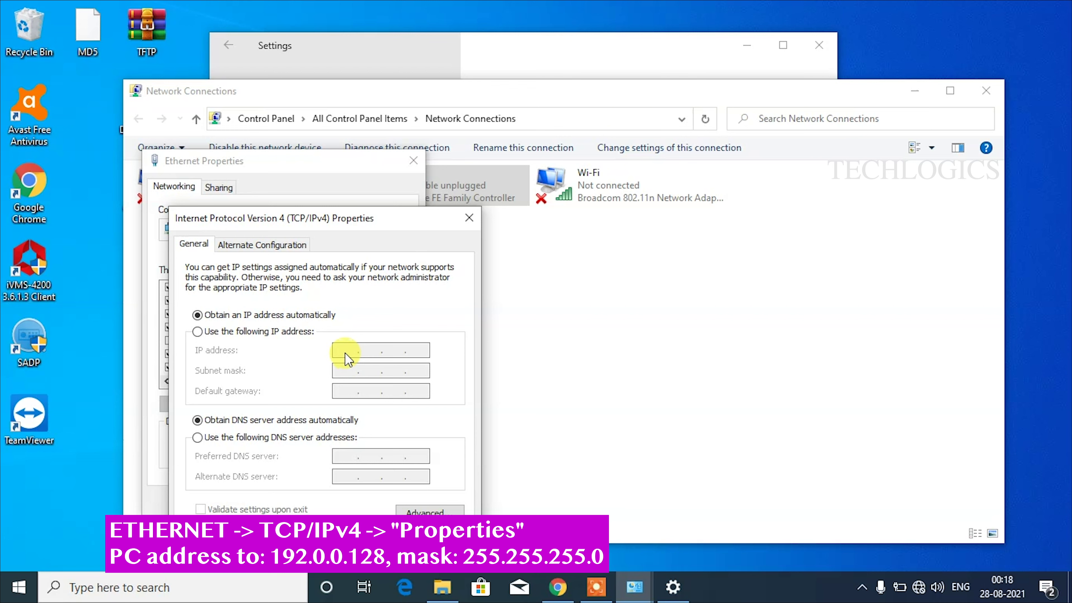
# Assign the Ethernet adapter the static IP address 192.0.0.128 with subnet mask 255.255.255.0, and put the network connections away
pyautogui.click(197, 331)
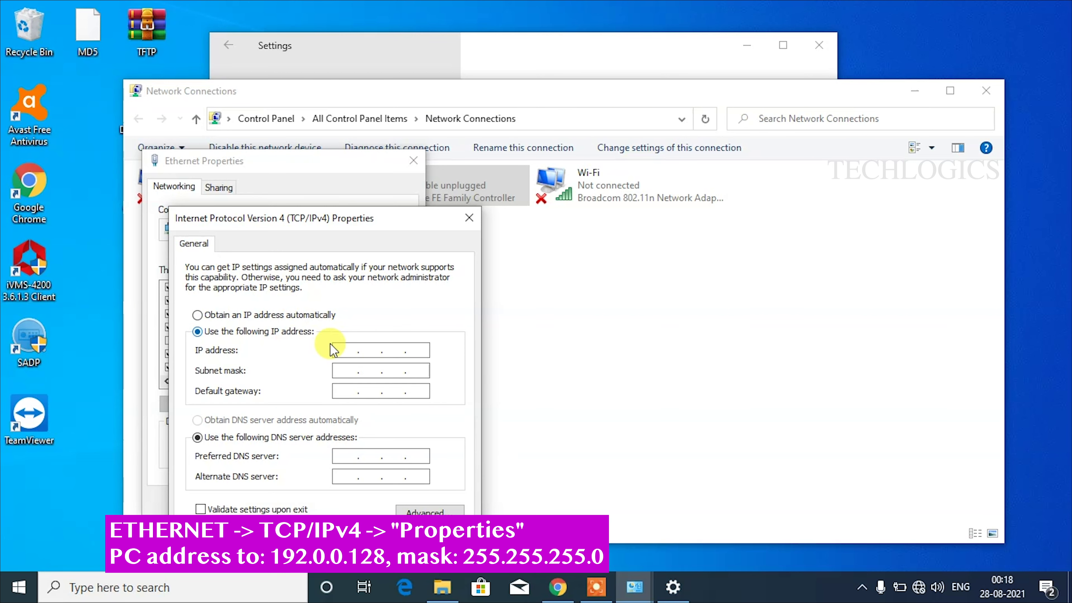
pyautogui.click(351, 349)
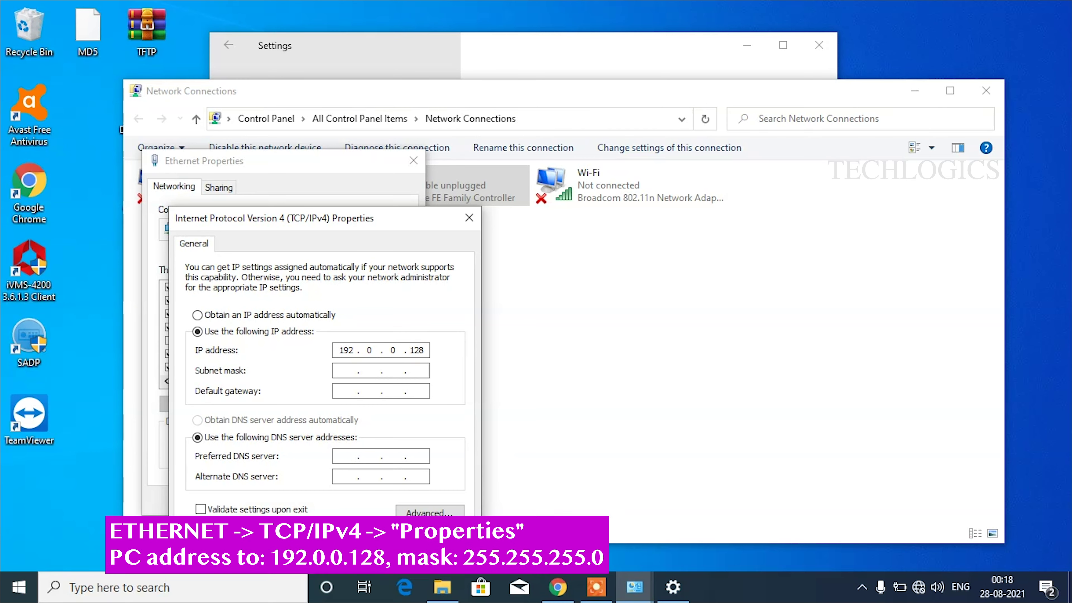
pyautogui.click(347, 370)
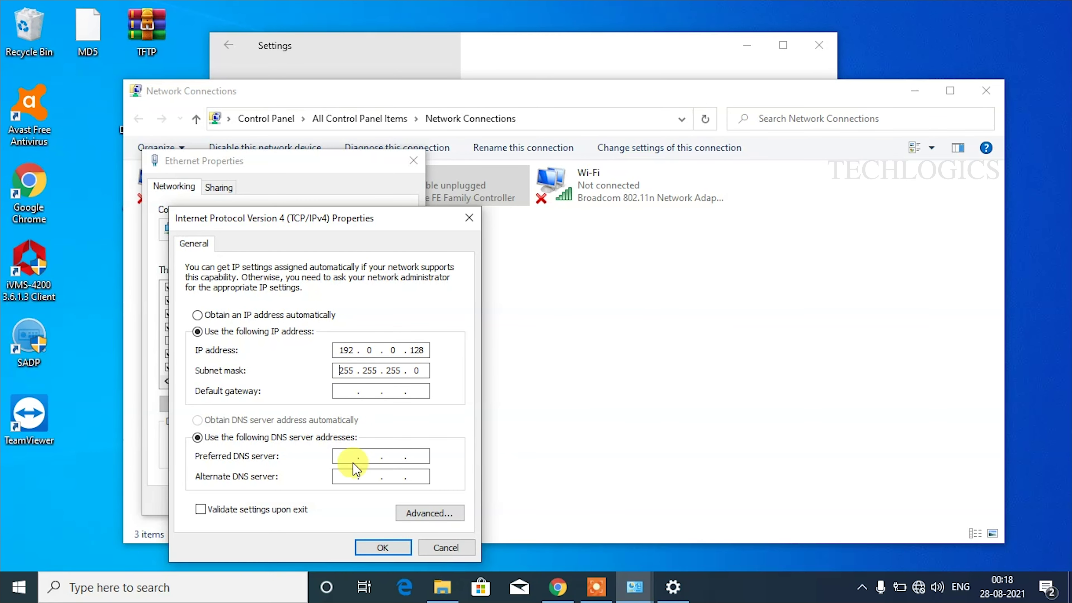
pyautogui.click(382, 548)
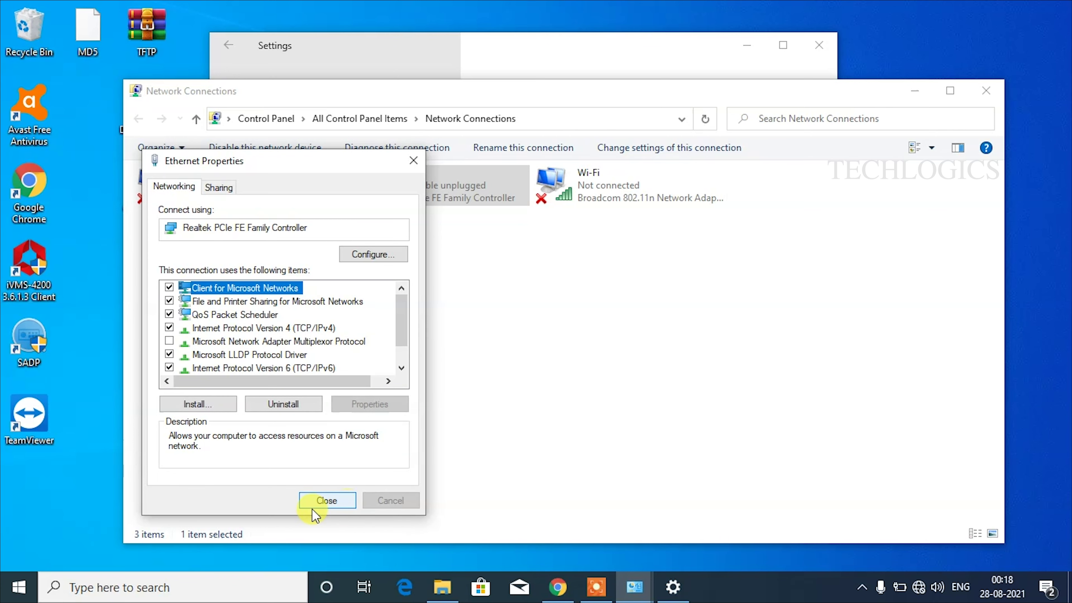
pyautogui.click(323, 500)
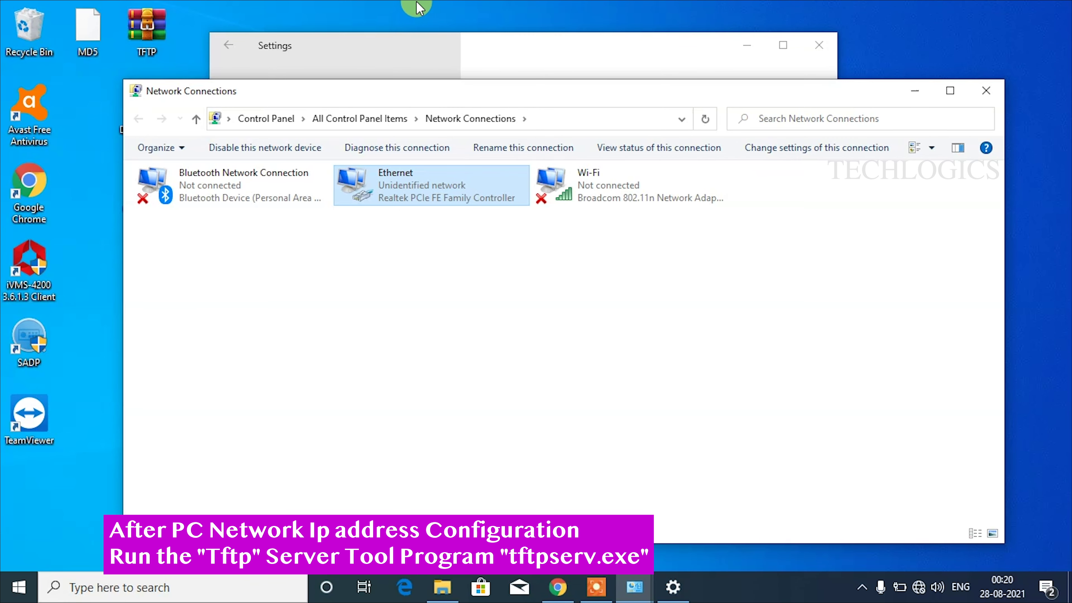
pyautogui.click(895, 94)
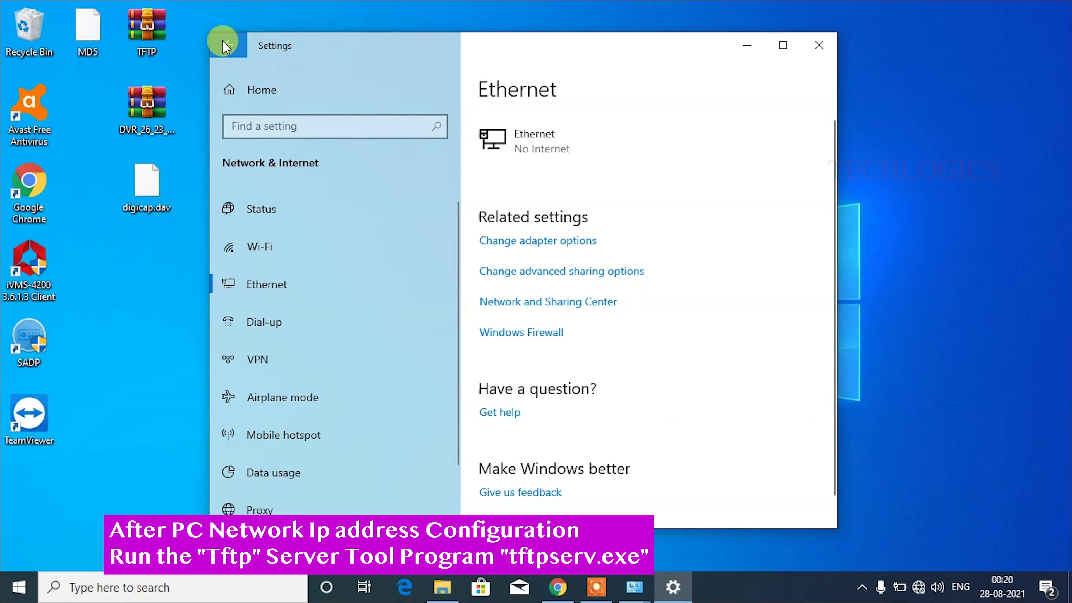
# Leave the Ethernet settings page and close the Windows Settings window
pyautogui.click(228, 46)
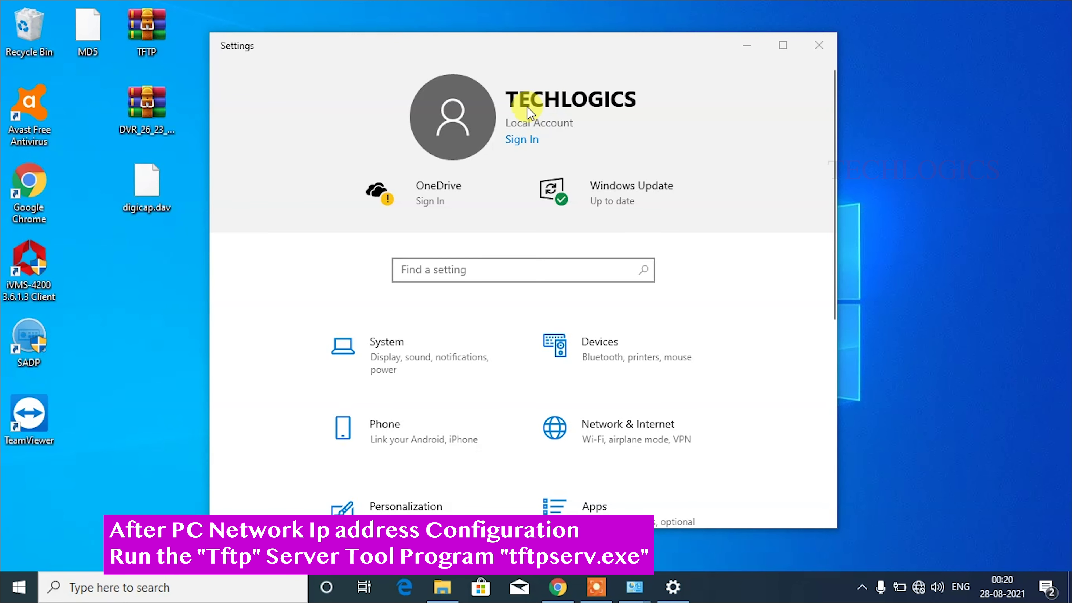
pyautogui.scroll(-6, 328, 215)
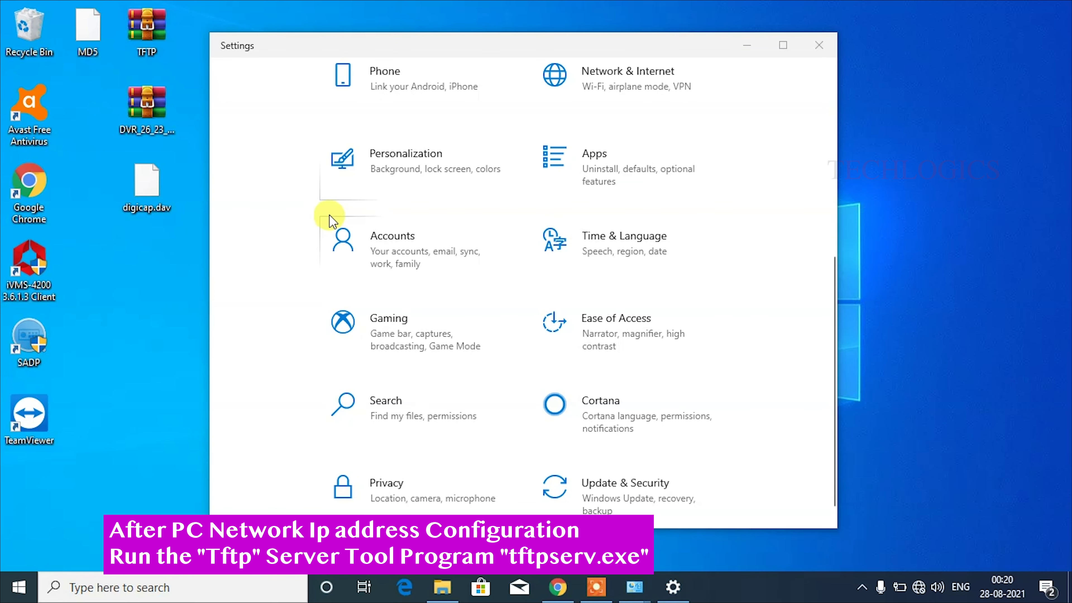
pyautogui.click(818, 45)
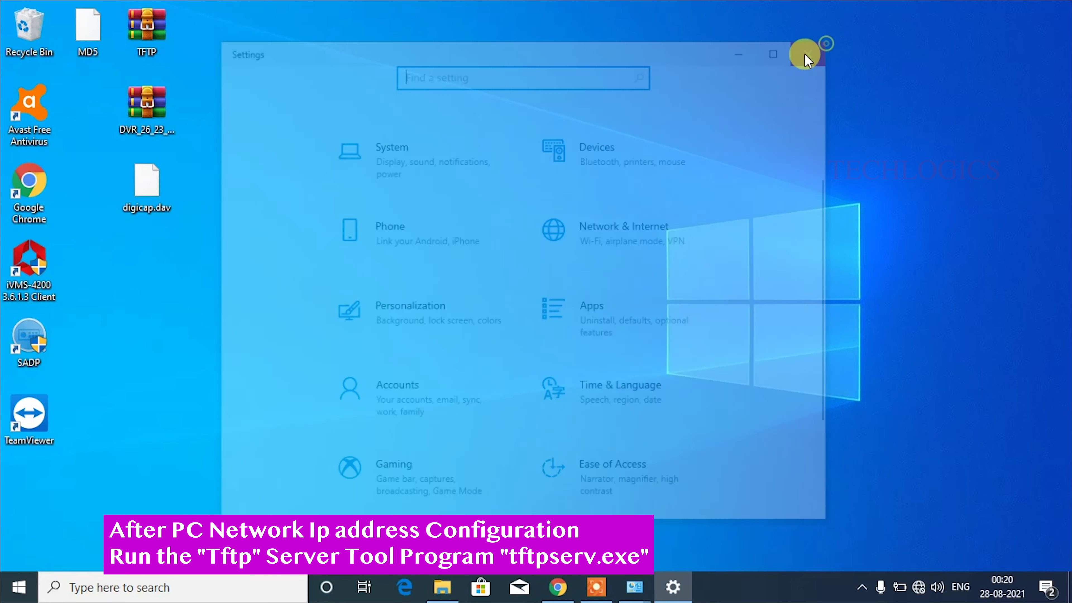
# Run the tftpserv application from the D:\TFTP folder as administrator and move its window to the middle of the desktop
pyautogui.click(428, 596)
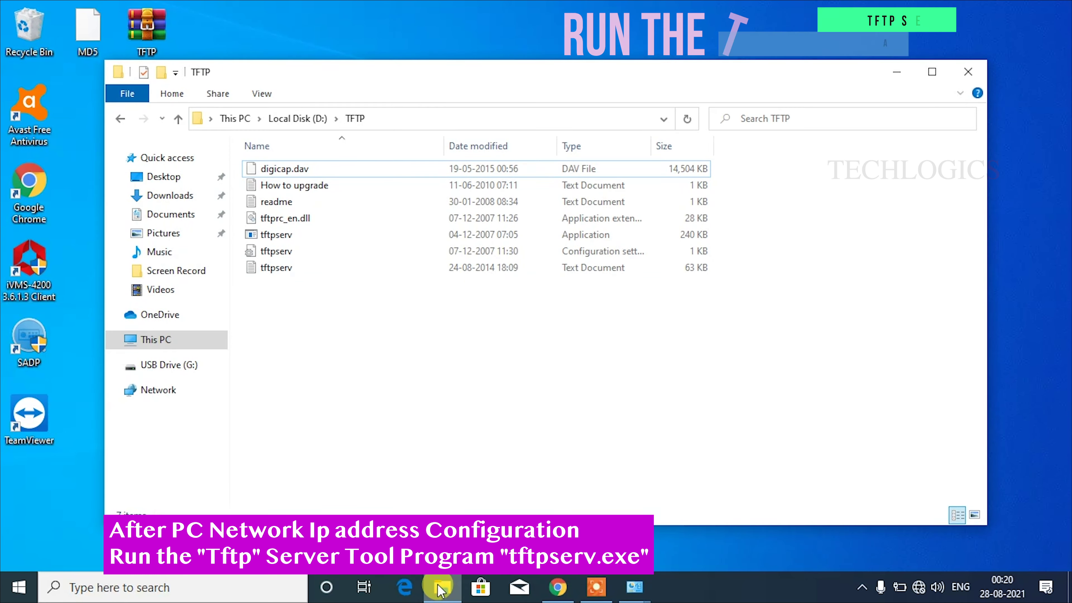
pyautogui.click(290, 172)
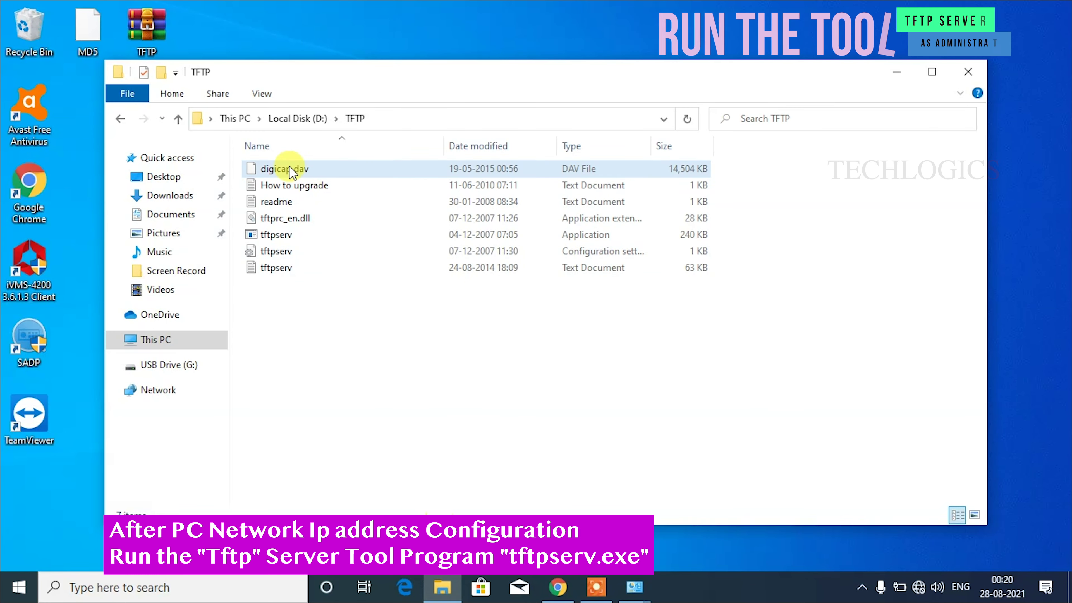
pyautogui.click(291, 236)
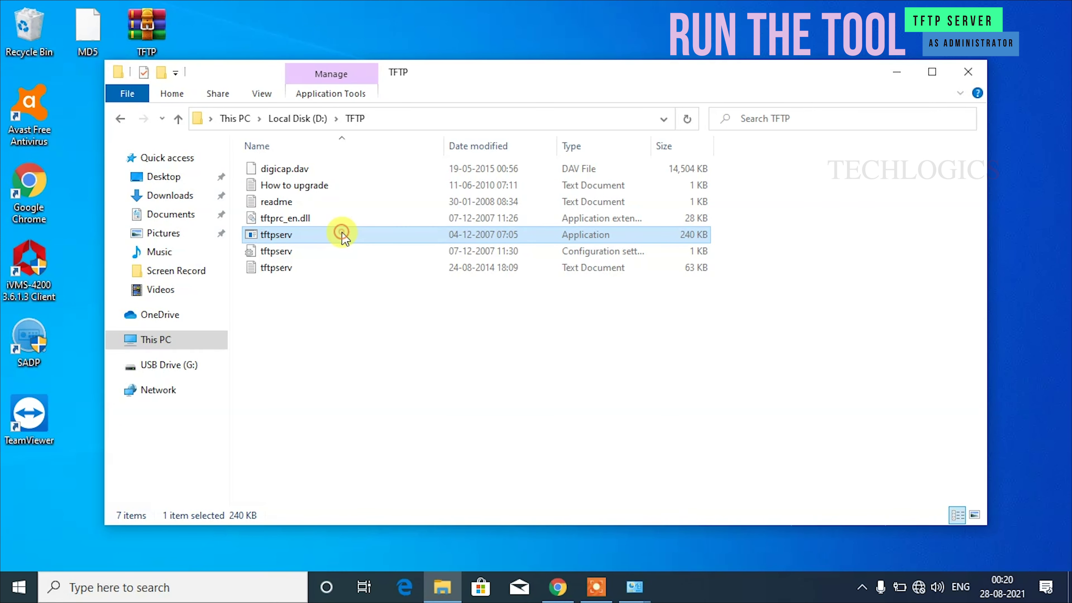
pyautogui.rightClick(342, 234)
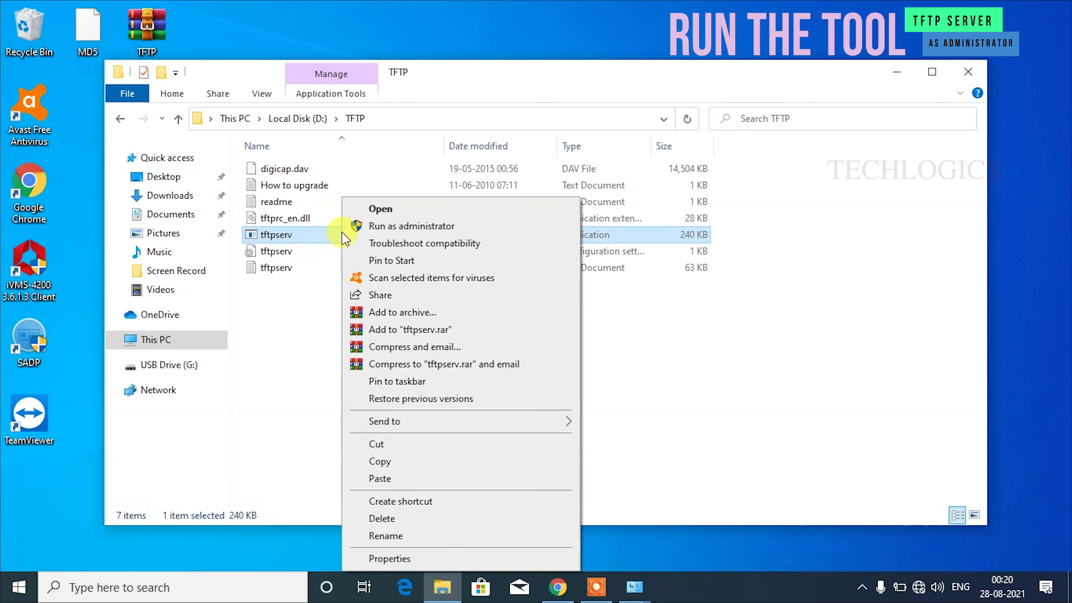
pyautogui.click(441, 227)
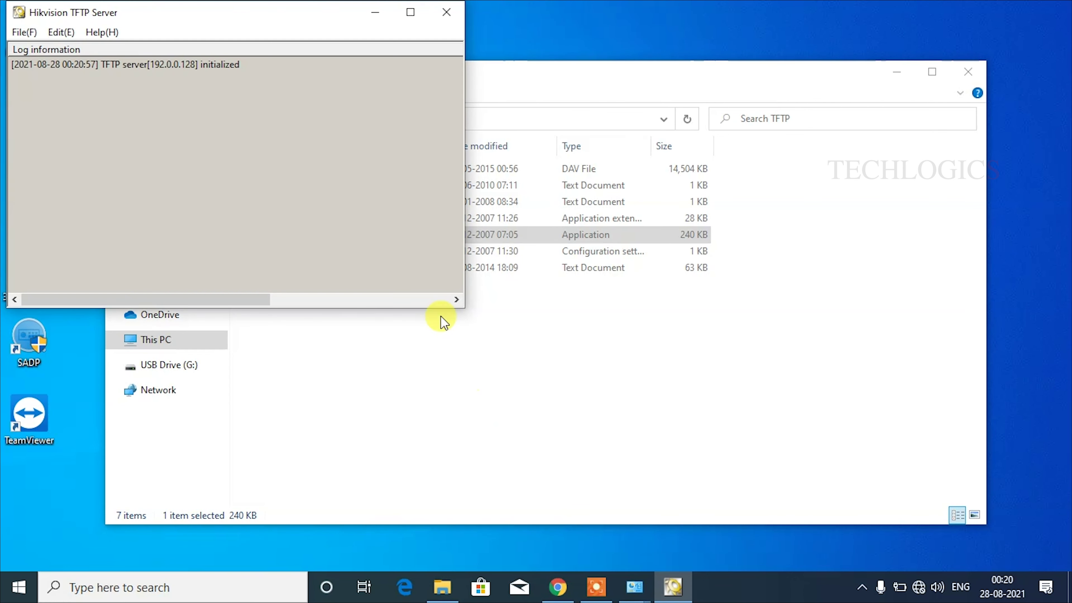
pyautogui.moveTo(275, 11); pyautogui.dragTo(565, 169)
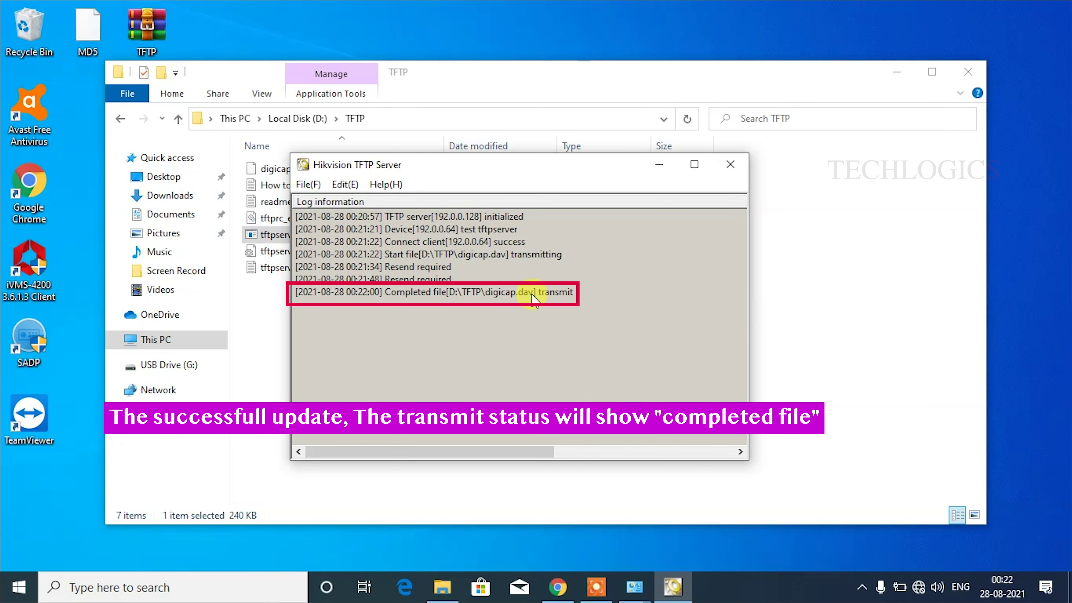
# Select the completed digicap.dav transfer entry in the log, then close the TFTP server and the TFTP folder
pyautogui.click(400, 298)
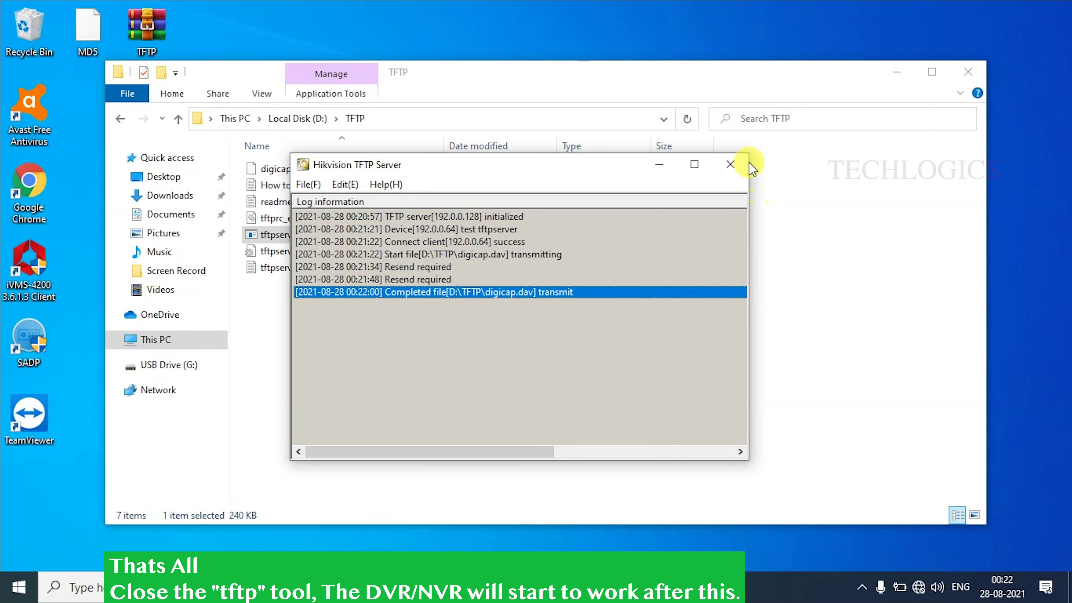
pyautogui.click(731, 165)
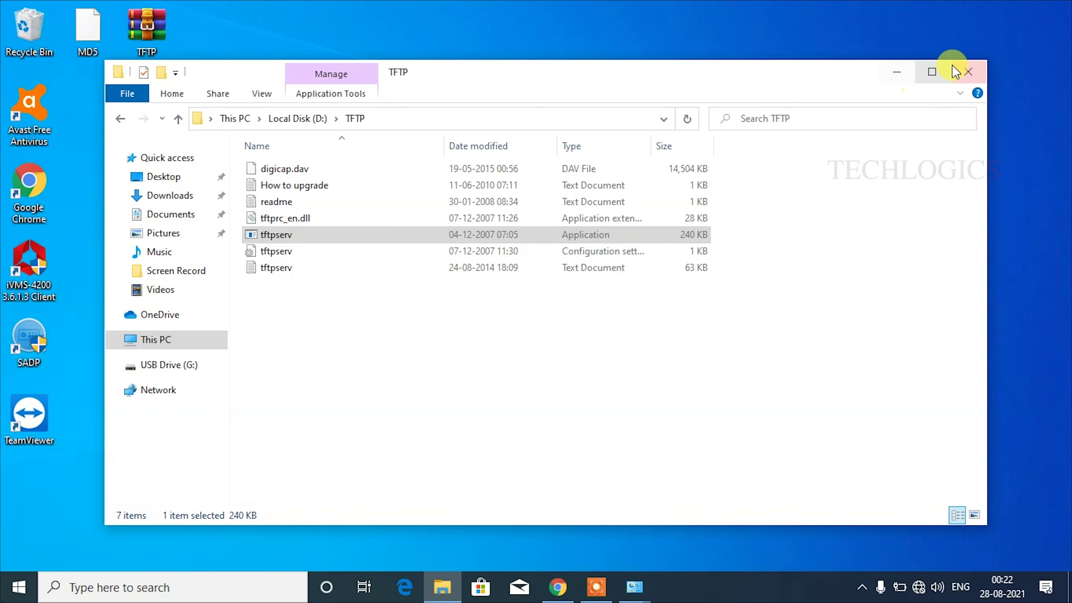
pyautogui.click(965, 68)
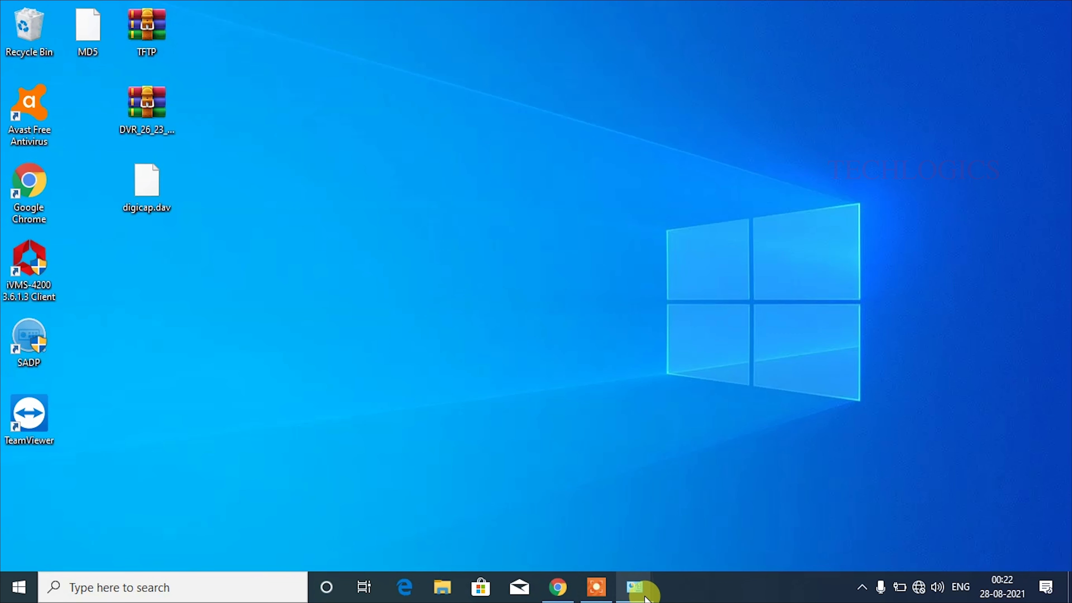
# Bring back Network Connections and open the Ethernet adapter's Internet Protocol Version 4 (TCP/IPv4) properties
pyautogui.moveTo(643, 598)
pyautogui.click(696, 532)
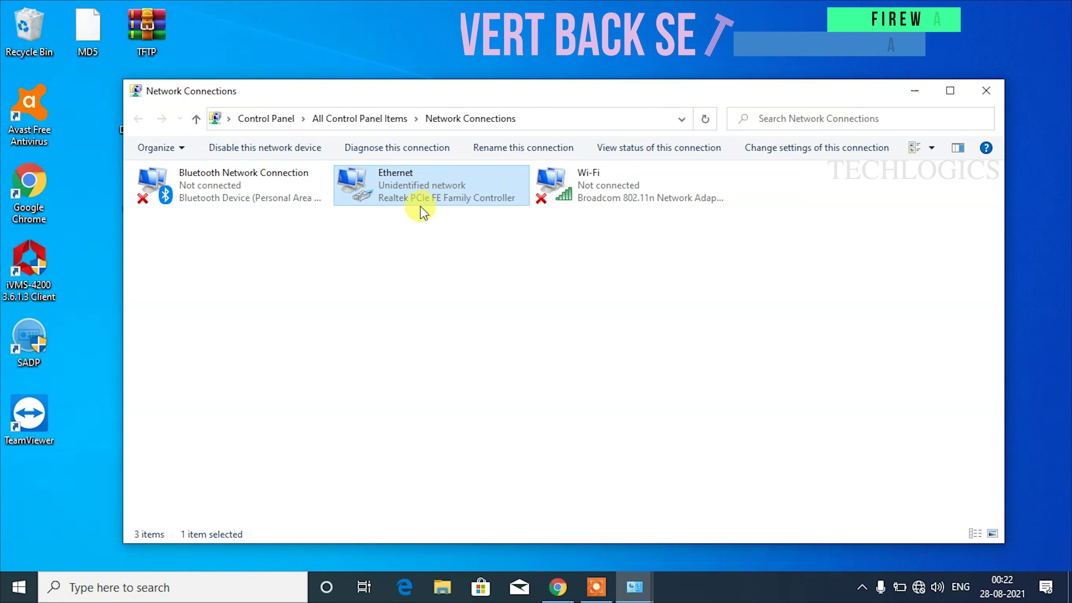
pyautogui.rightClick(394, 188)
pyautogui.click(441, 329)
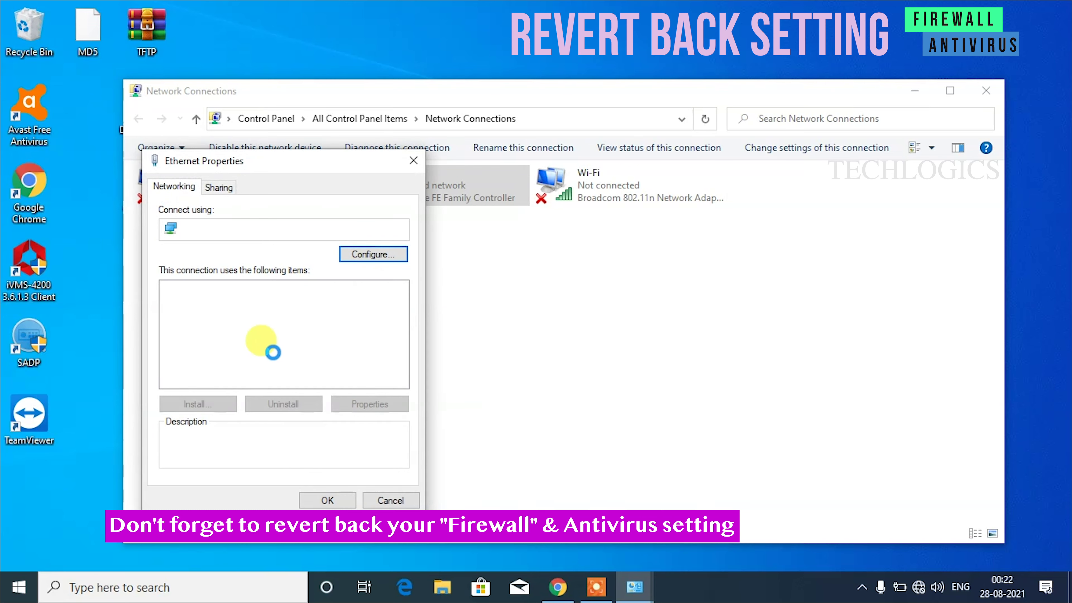
pyautogui.click(291, 328)
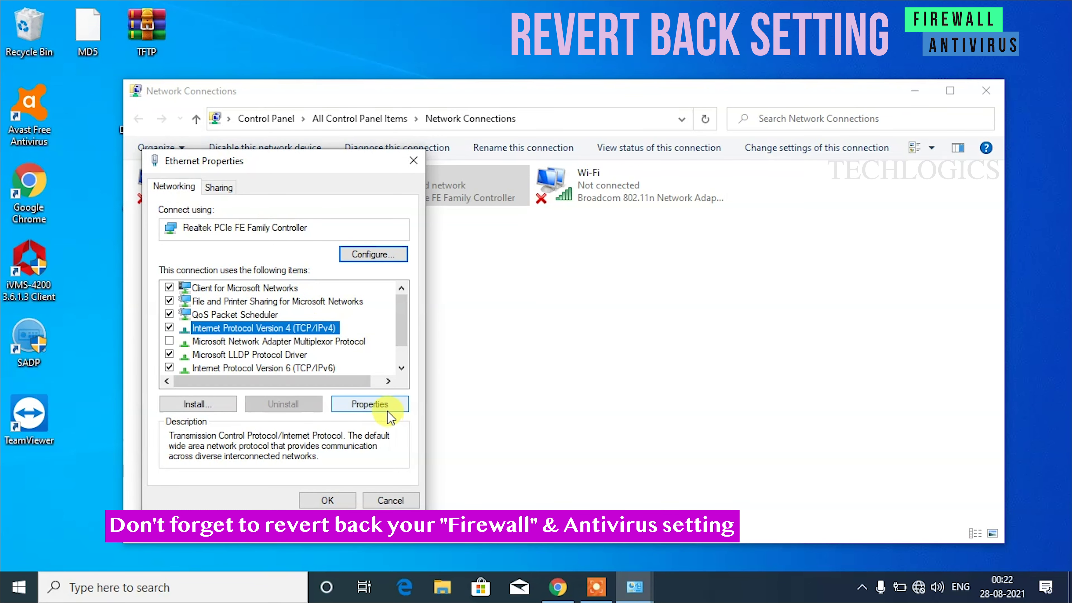
pyautogui.click(388, 406)
# Set the Ethernet adapter to obtain its IP address and DNS server address automatically, and close Network Connections
pyautogui.click(251, 316)
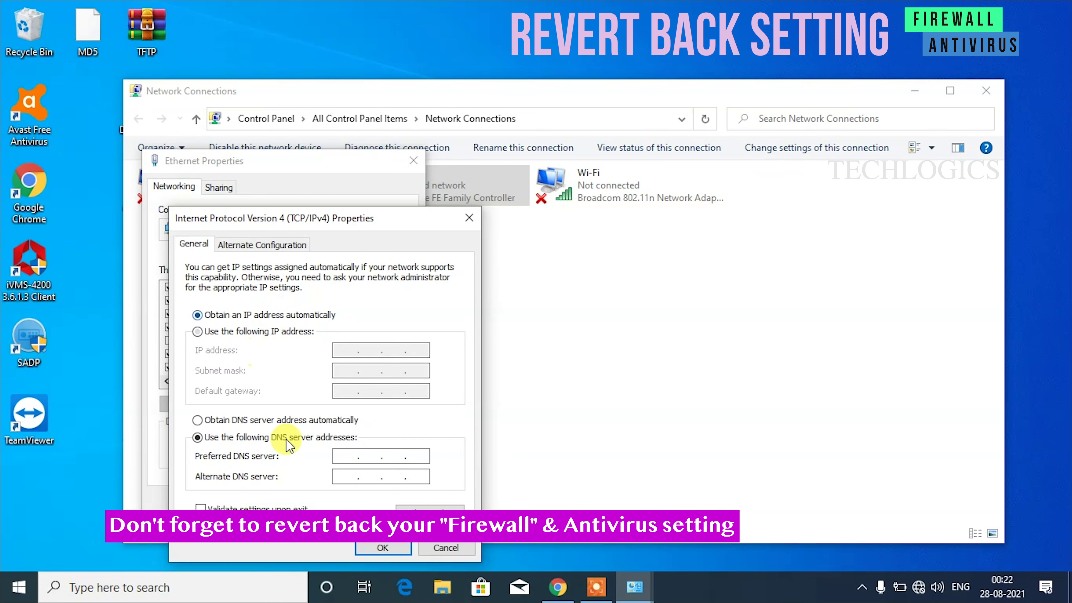
pyautogui.click(286, 424)
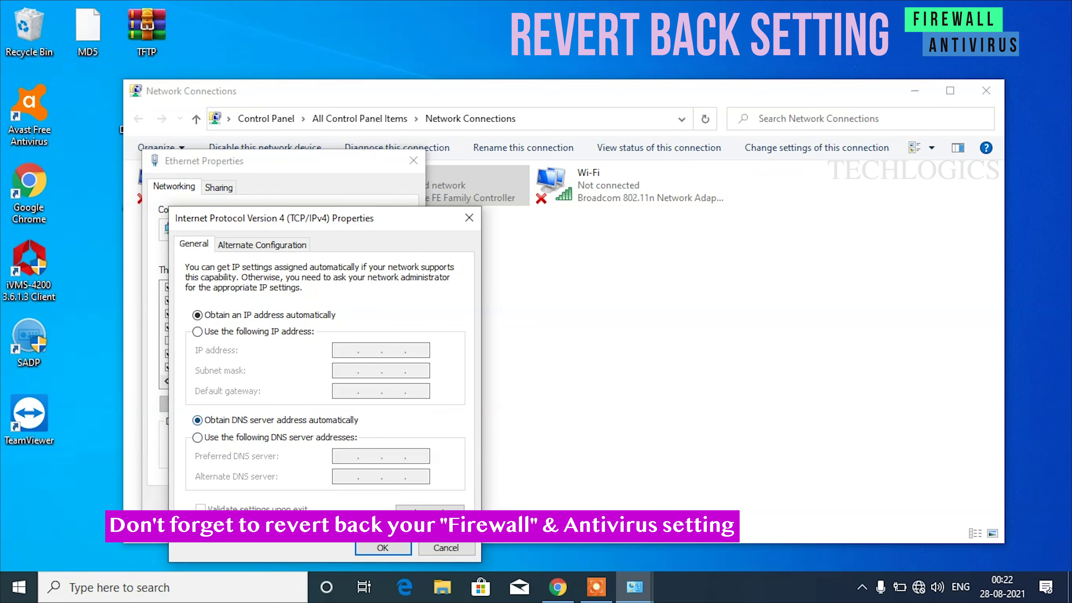
pyautogui.click(391, 549)
pyautogui.click(337, 500)
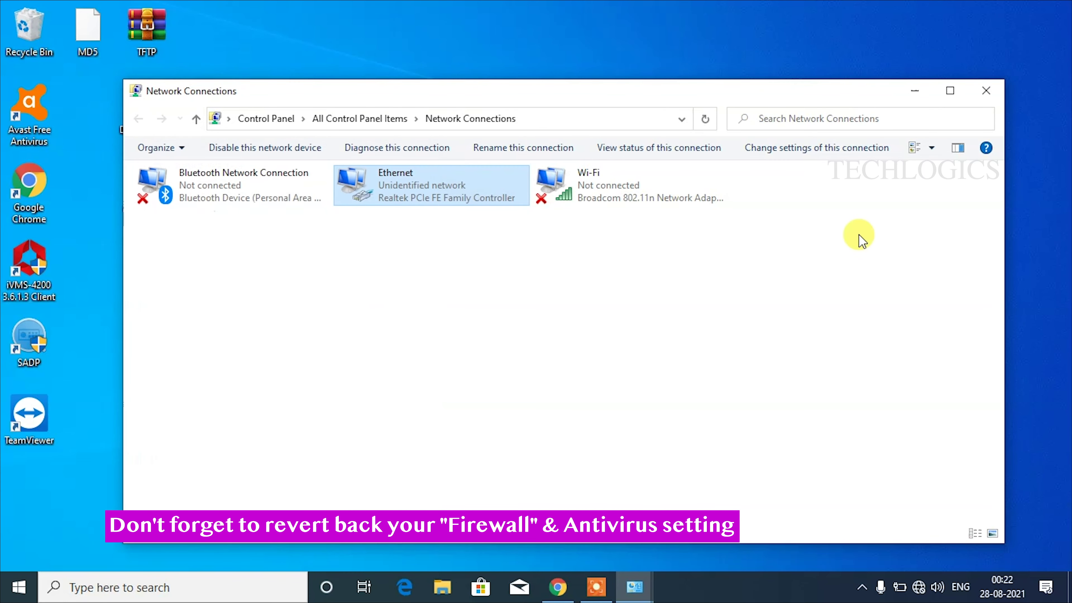
pyautogui.click(987, 91)
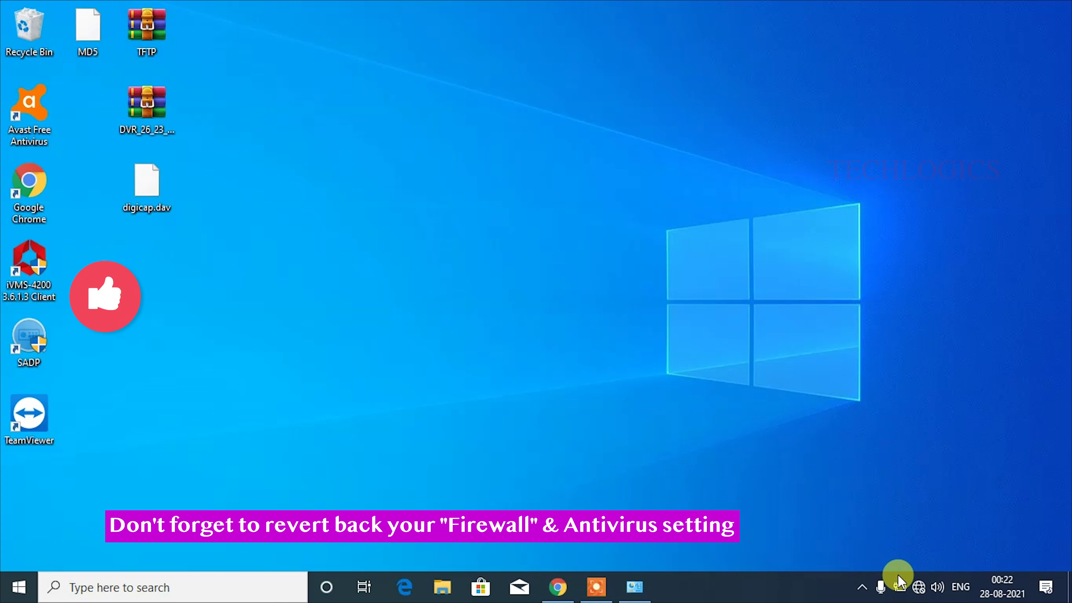
# Enable all Avast antivirus shields again
pyautogui.click(862, 587)
pyautogui.rightClick(831, 525)
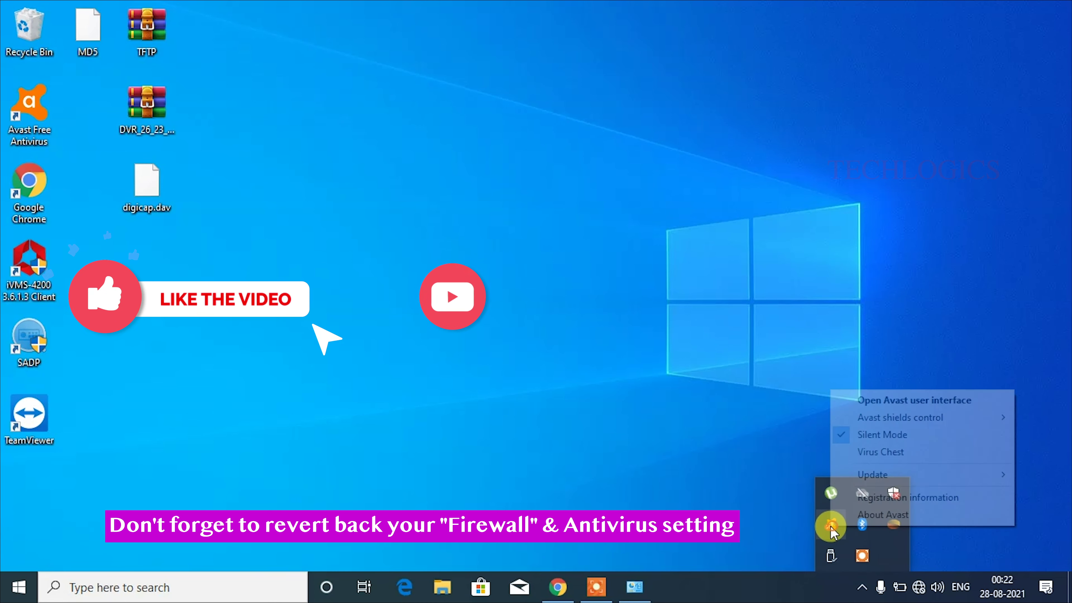
pyautogui.moveTo(873, 419)
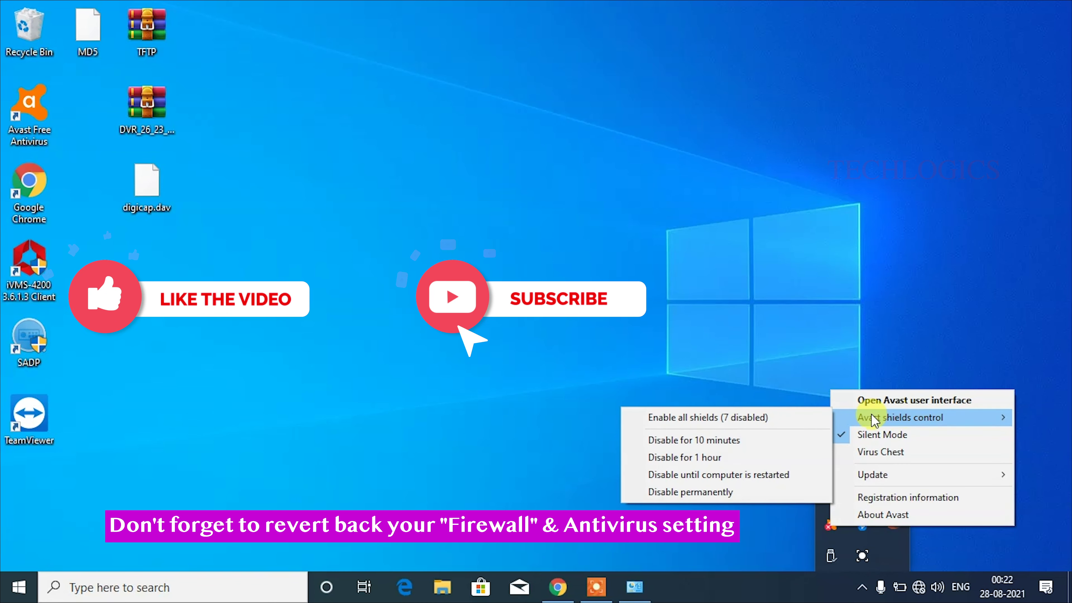
pyautogui.click(744, 415)
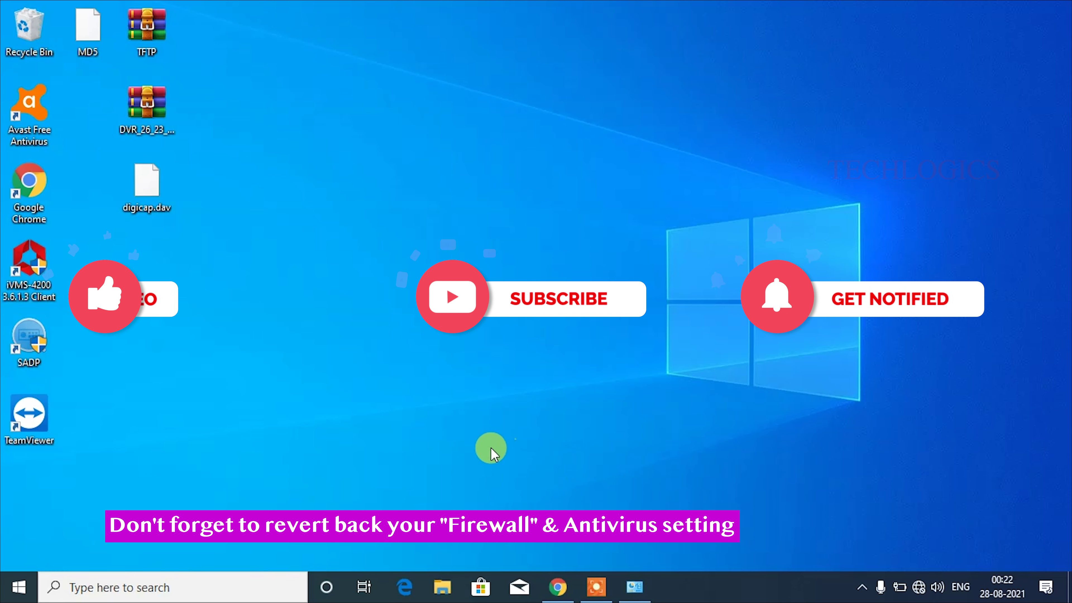